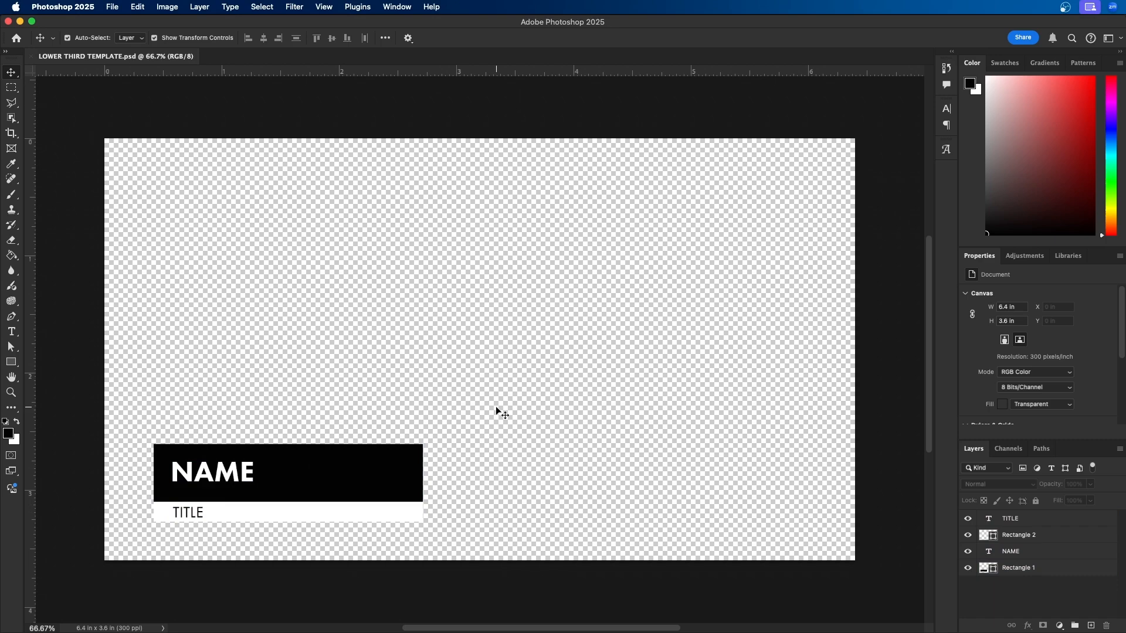
Switch to Premiere Pro and choose LOWER THIRD TEMPLATE.psd from the Downloads folder for import into the project.
click(112, 8)
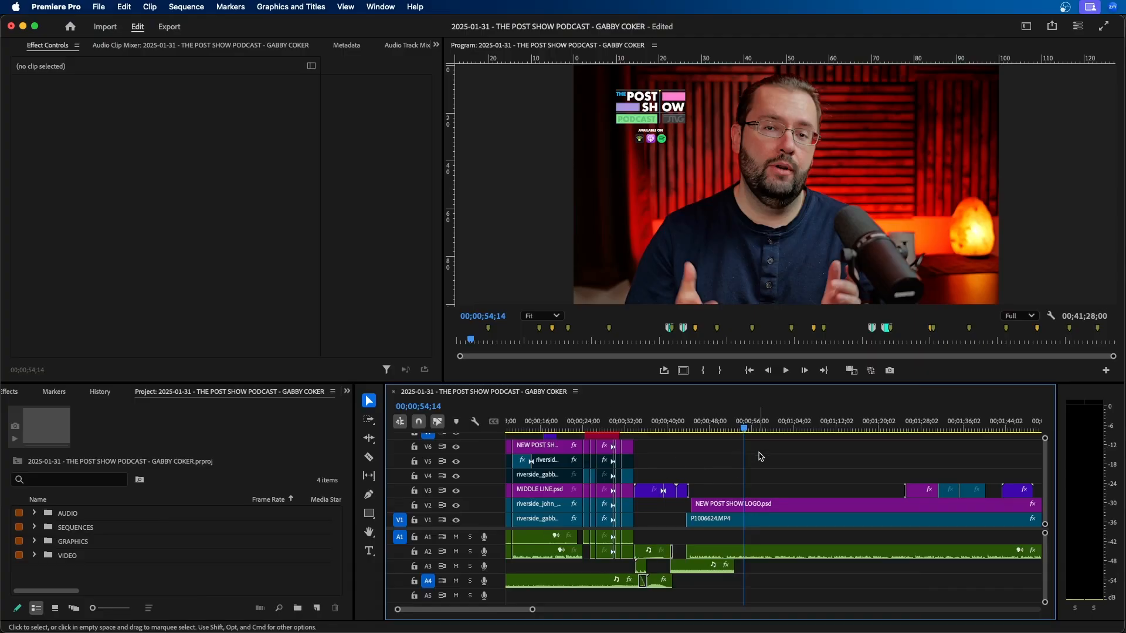
click(99, 7)
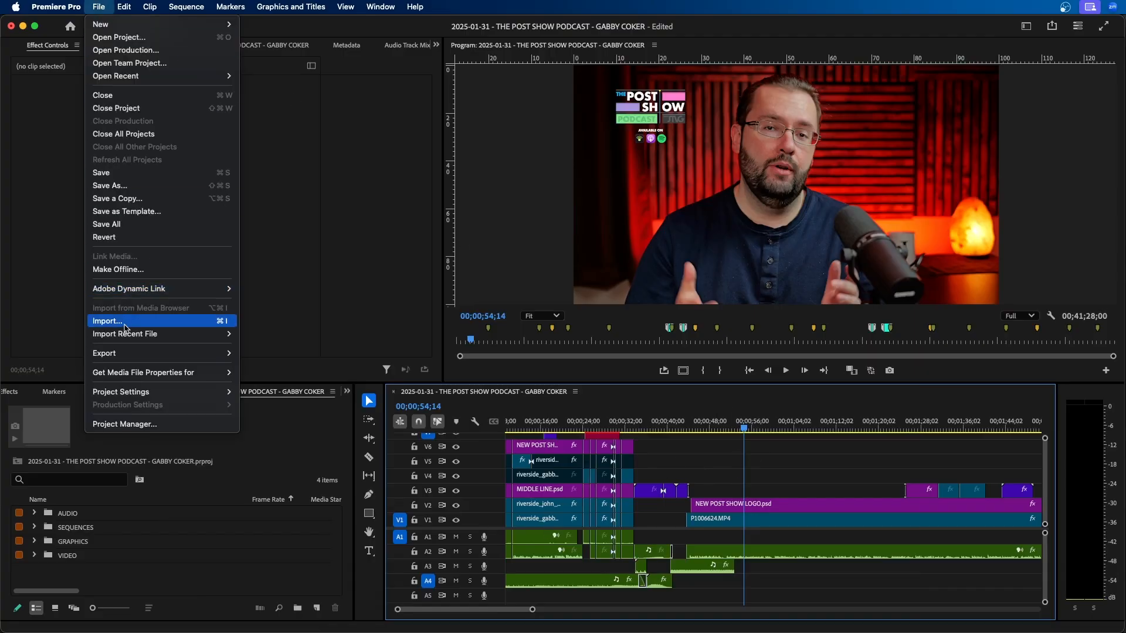
click(125, 324)
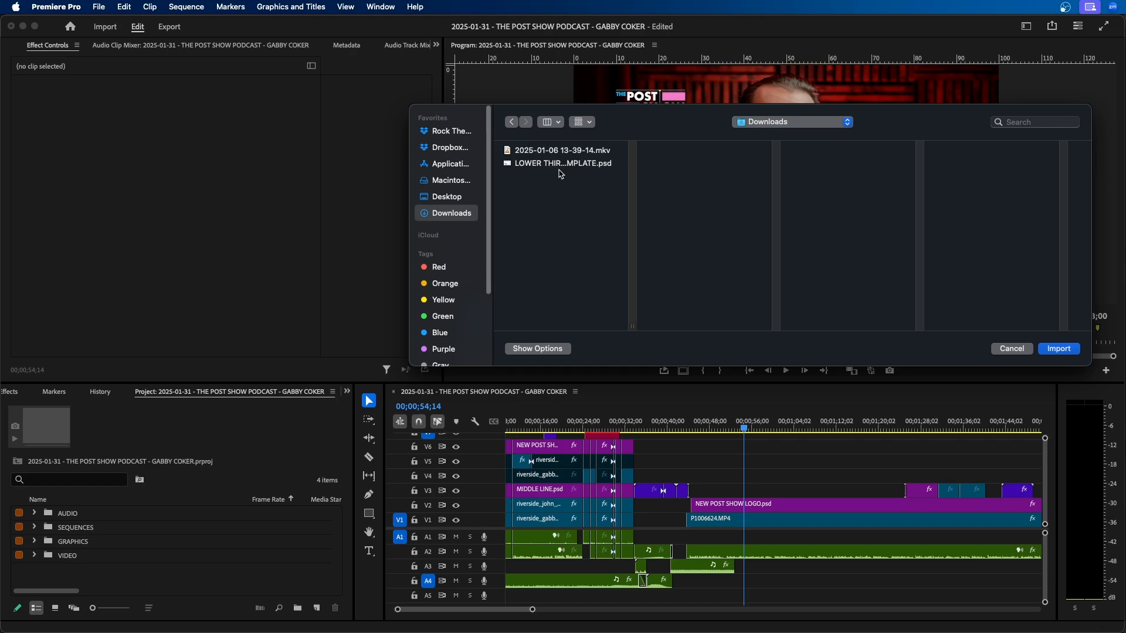
click(564, 166)
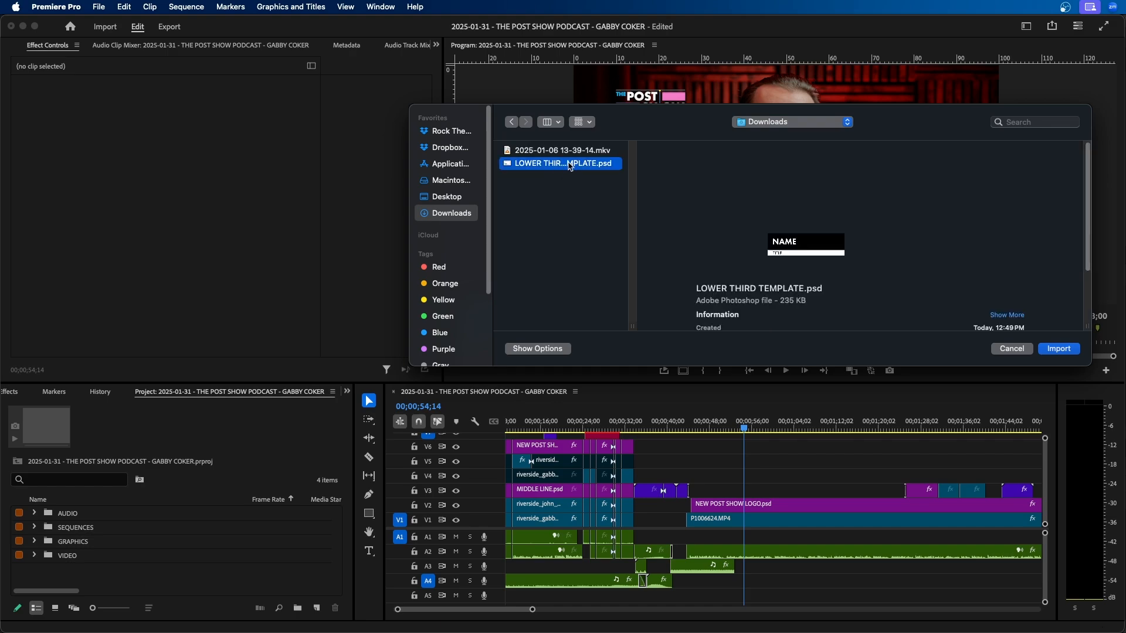
click(1059, 349)
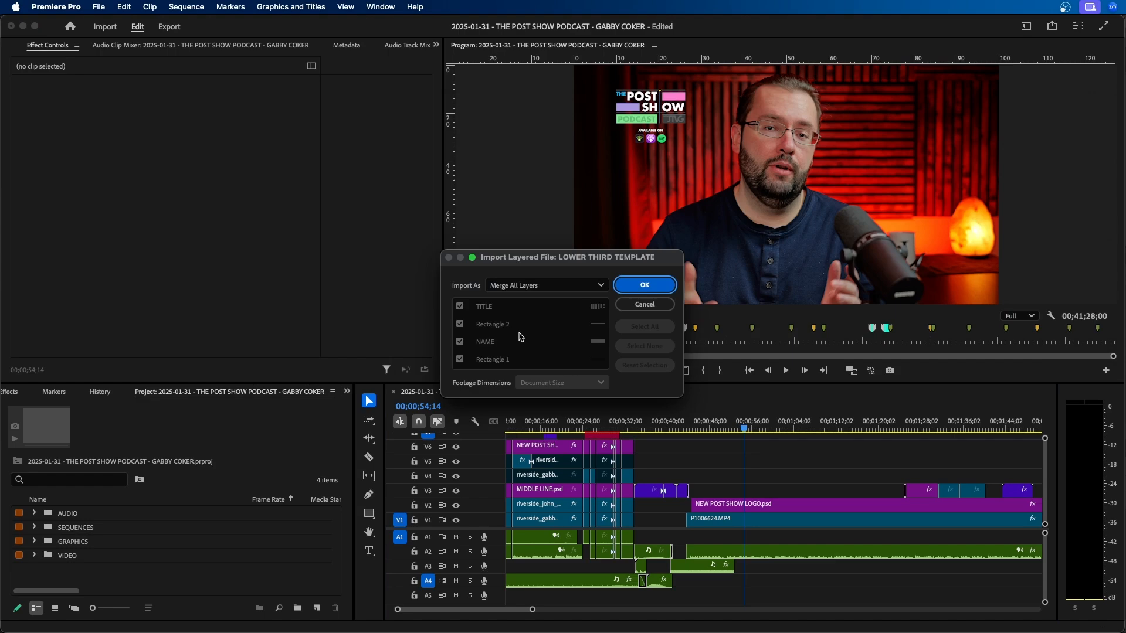
Import the file as Merged Layers with only NAME and Rectangle 1 included, and place the clip on V3 near the playhead.
click(538, 287)
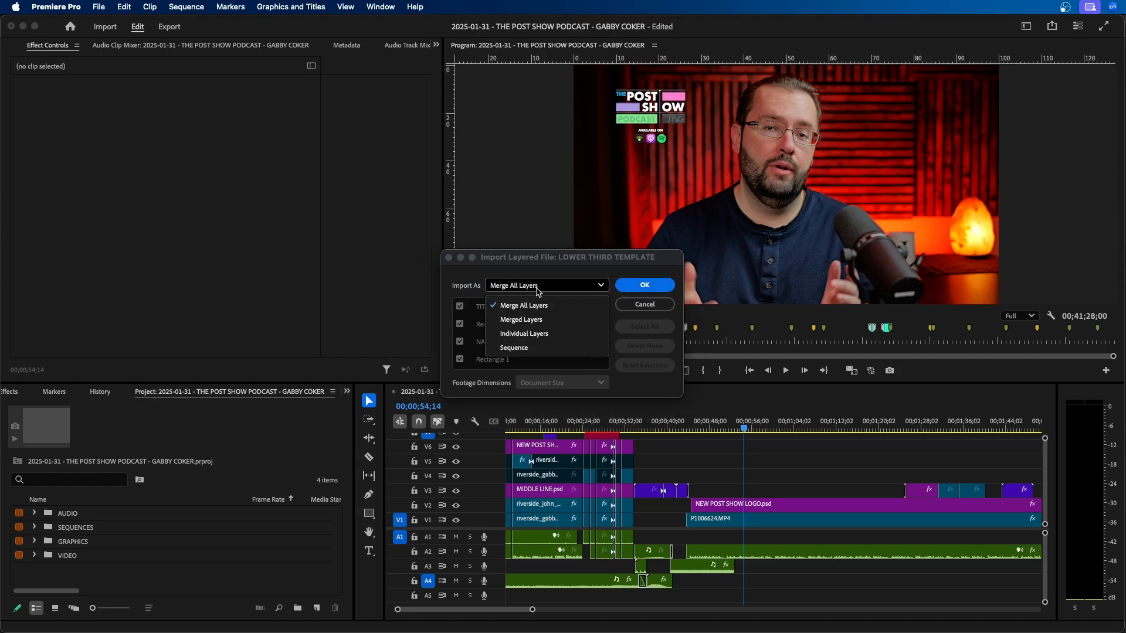
click(549, 323)
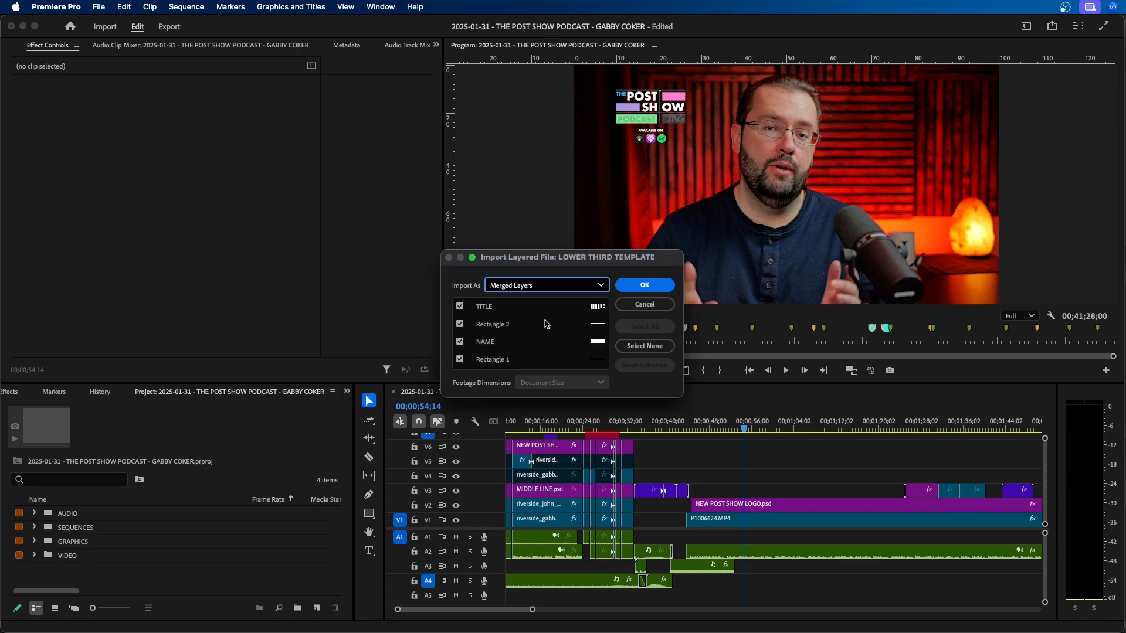
click(460, 307)
click(460, 324)
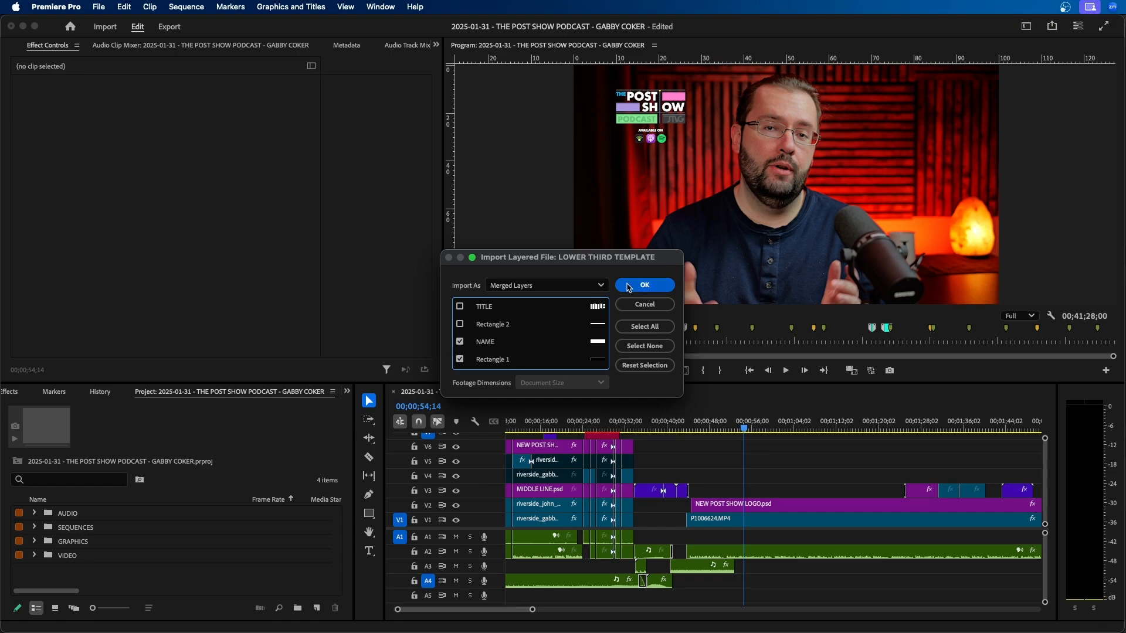
click(644, 285)
drag(100, 541, 757, 490)
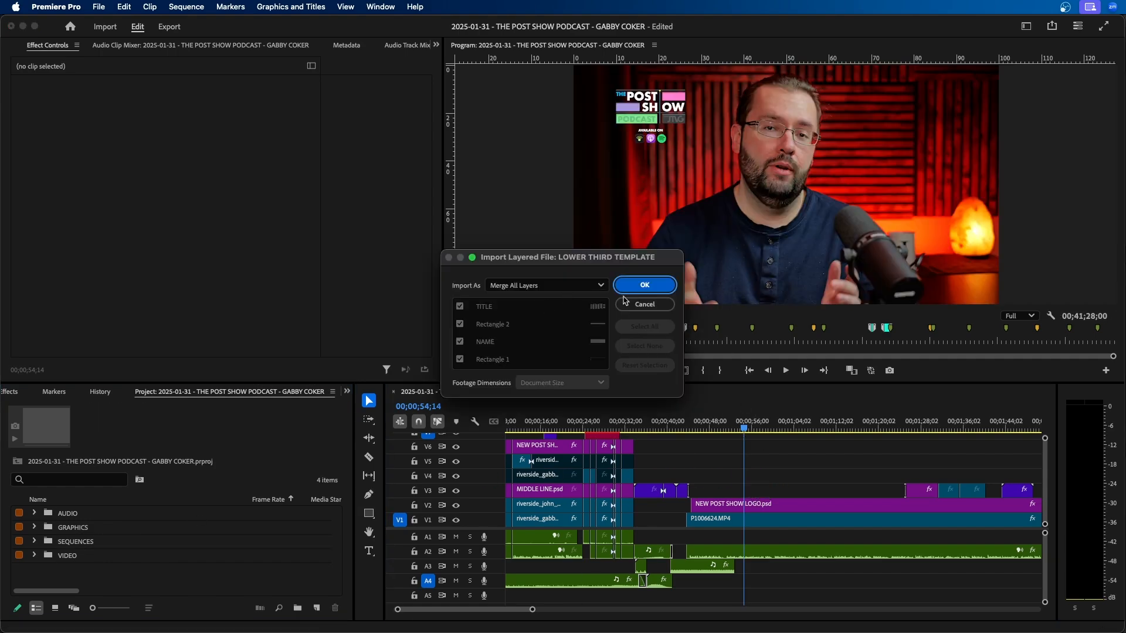
Import the lower third with Merge All Layers and place it on V3 at 00;00;54;14.
click(595, 286)
click(567, 303)
click(644, 286)
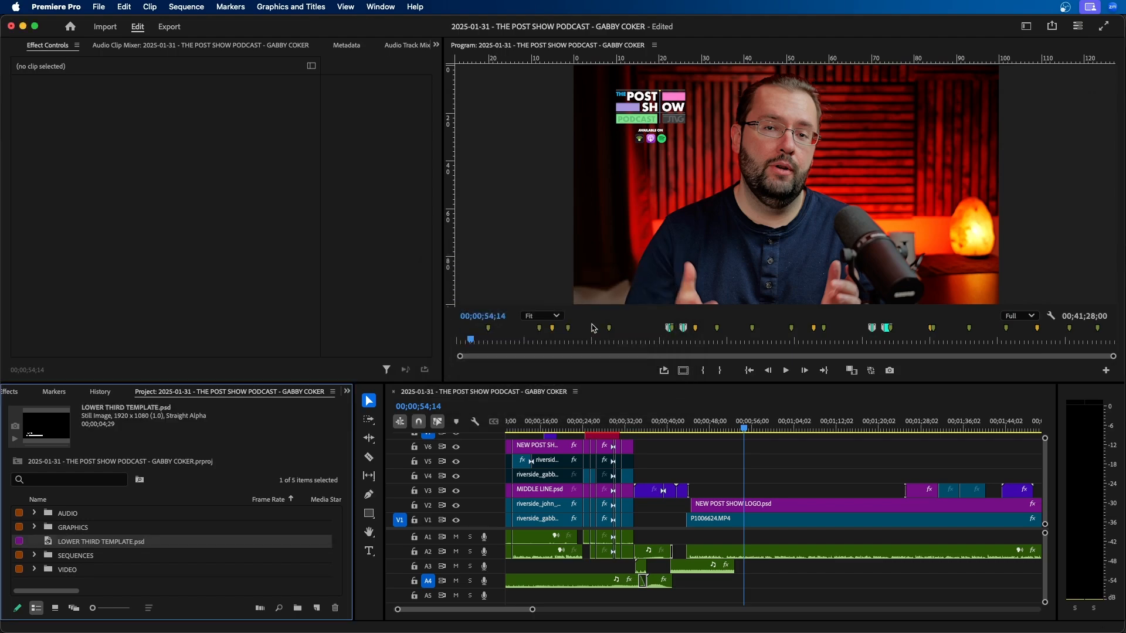
drag(114, 548, 756, 486)
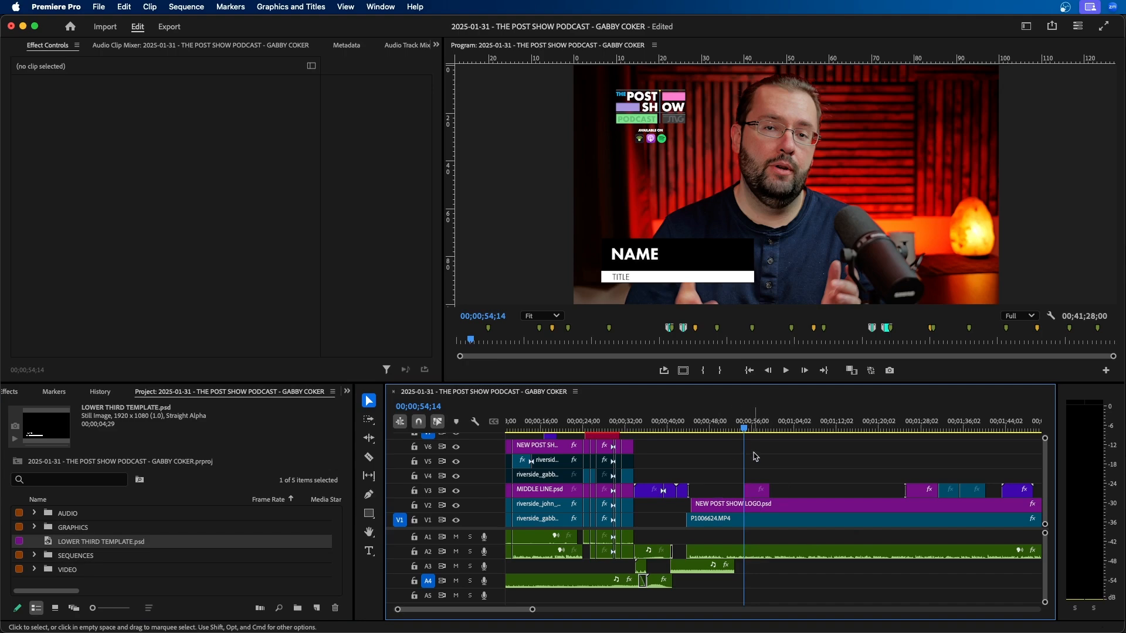
click(754, 490)
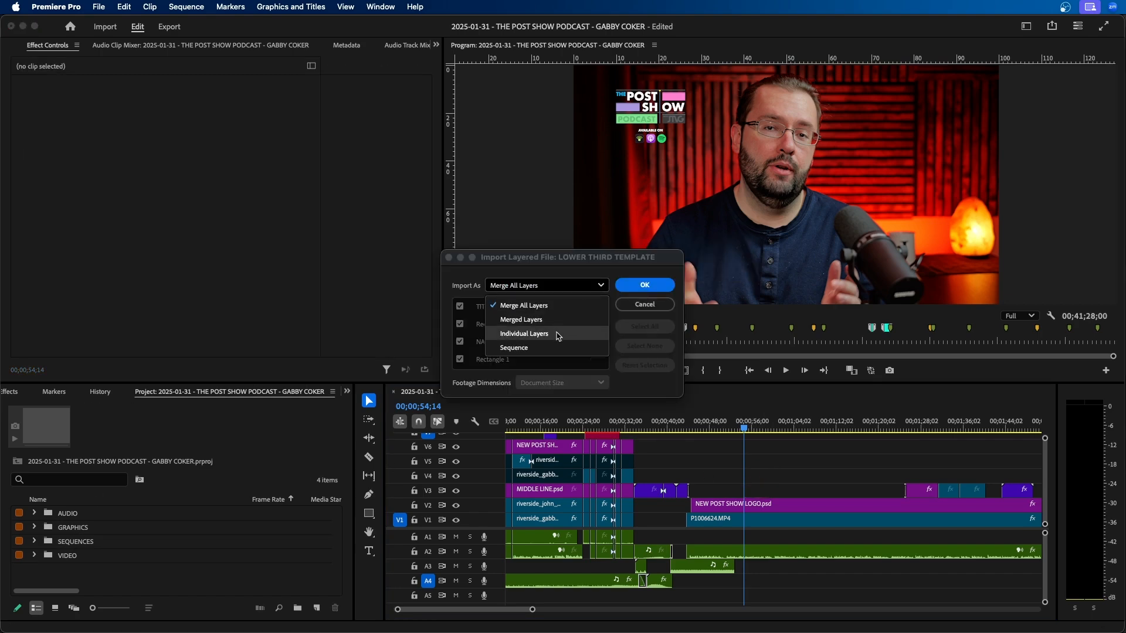
Import all four template layers as Individual Layers and expand the resulting LOWER THIRD TEMPLATE bin.
click(558, 335)
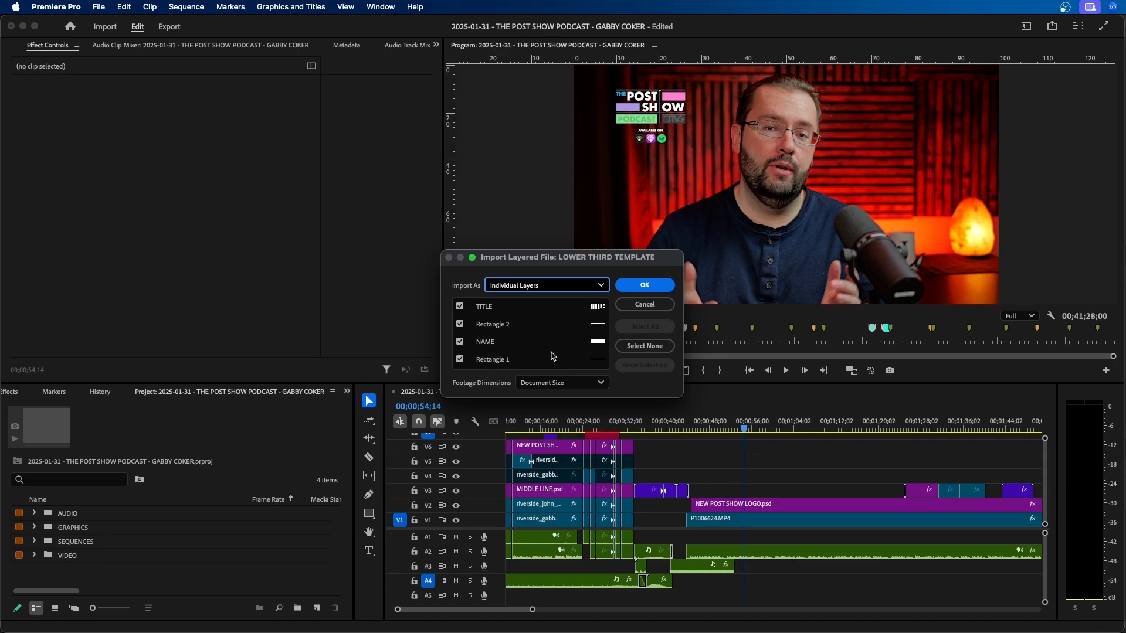
click(648, 286)
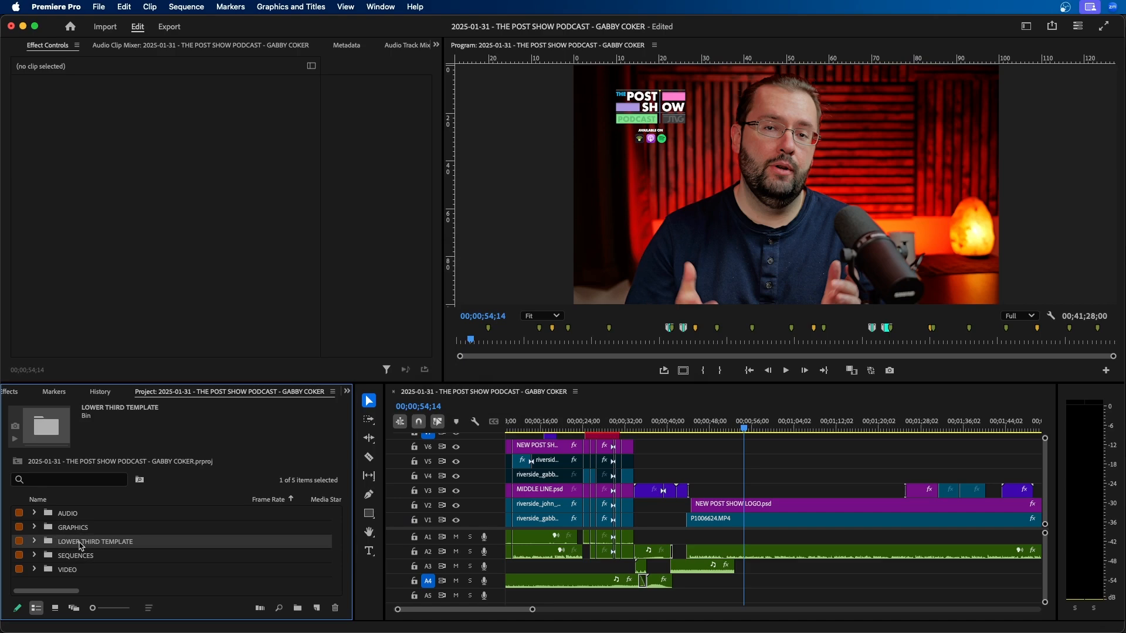
click(35, 542)
click(107, 538)
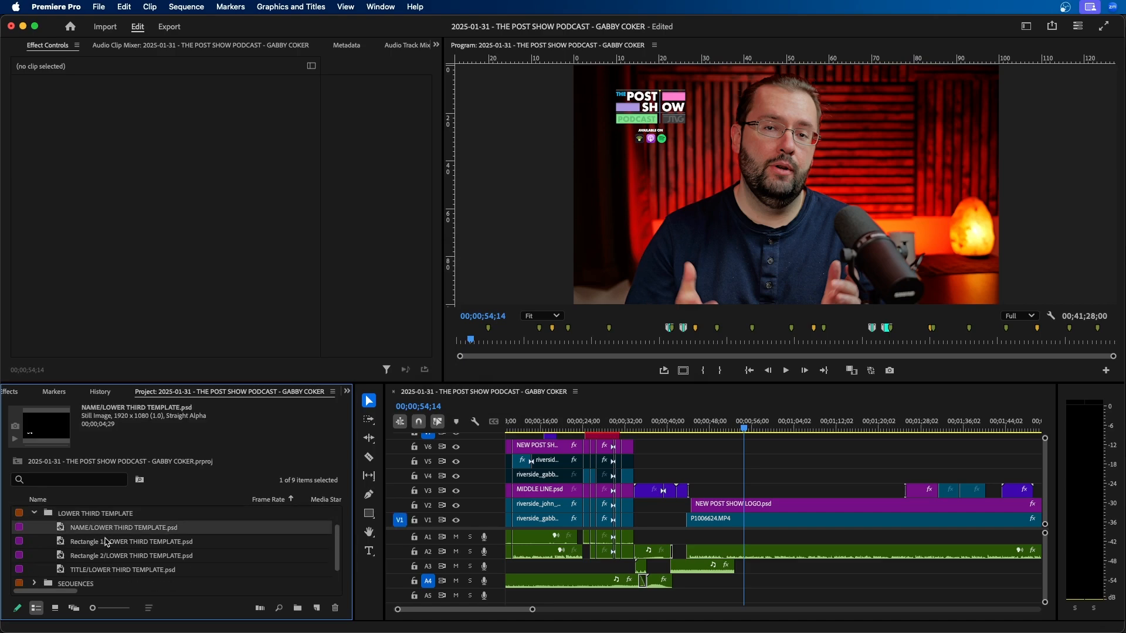
Preview the NAME, Rectangle 1, Rectangle 2 and TITLE layers individually in the Source monitor.
double_click(56, 529)
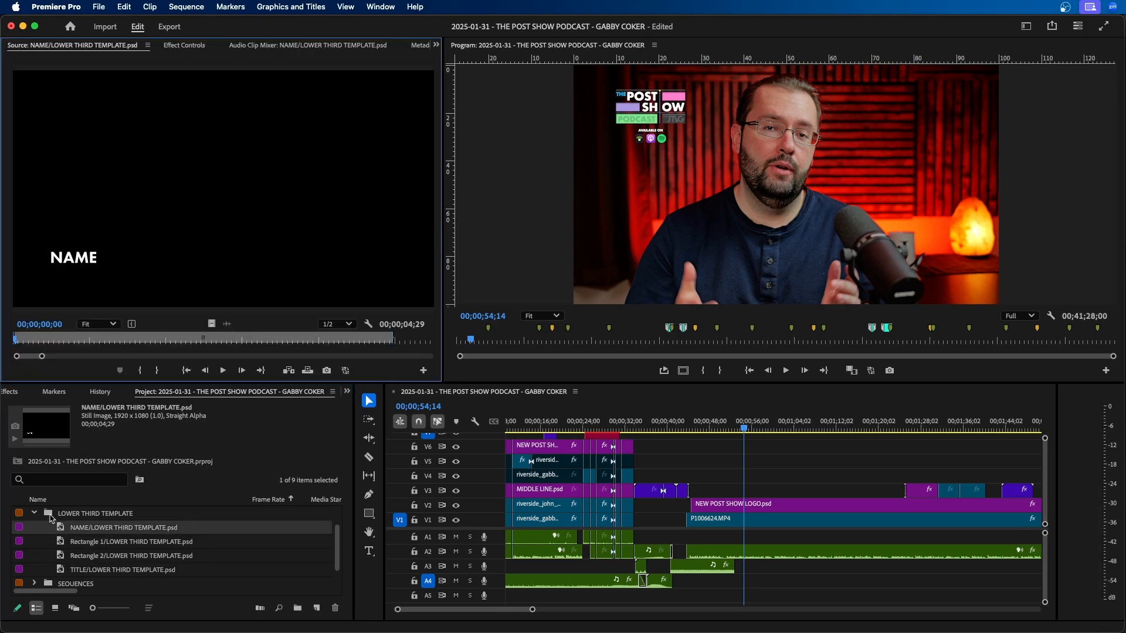
double_click(63, 543)
double_click(65, 557)
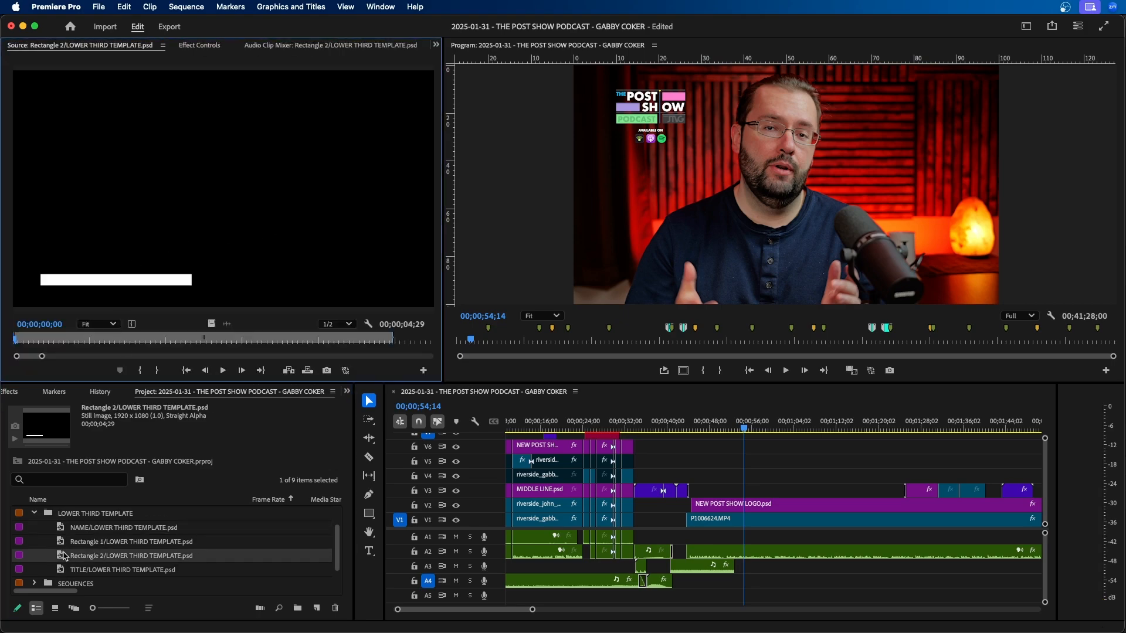
double_click(63, 566)
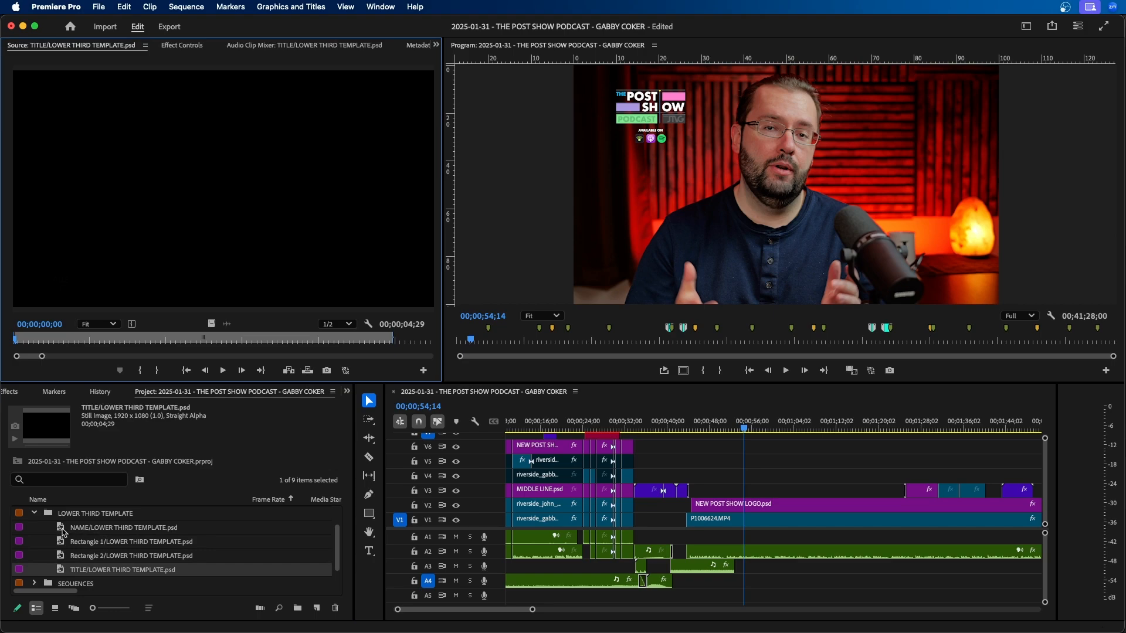
Place the four individual layer clips in the podcast sequence and stack them on separate video tracks near the playhead.
click(63, 528)
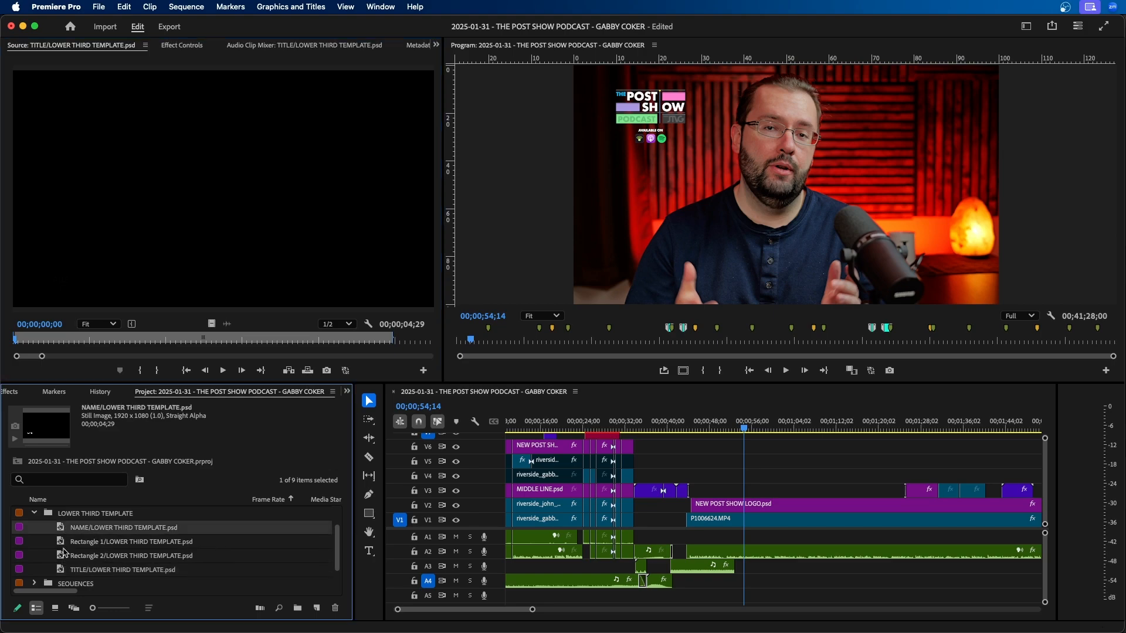
shift+click(65, 567)
drag(58, 526, 750, 447)
drag(771, 489, 748, 462)
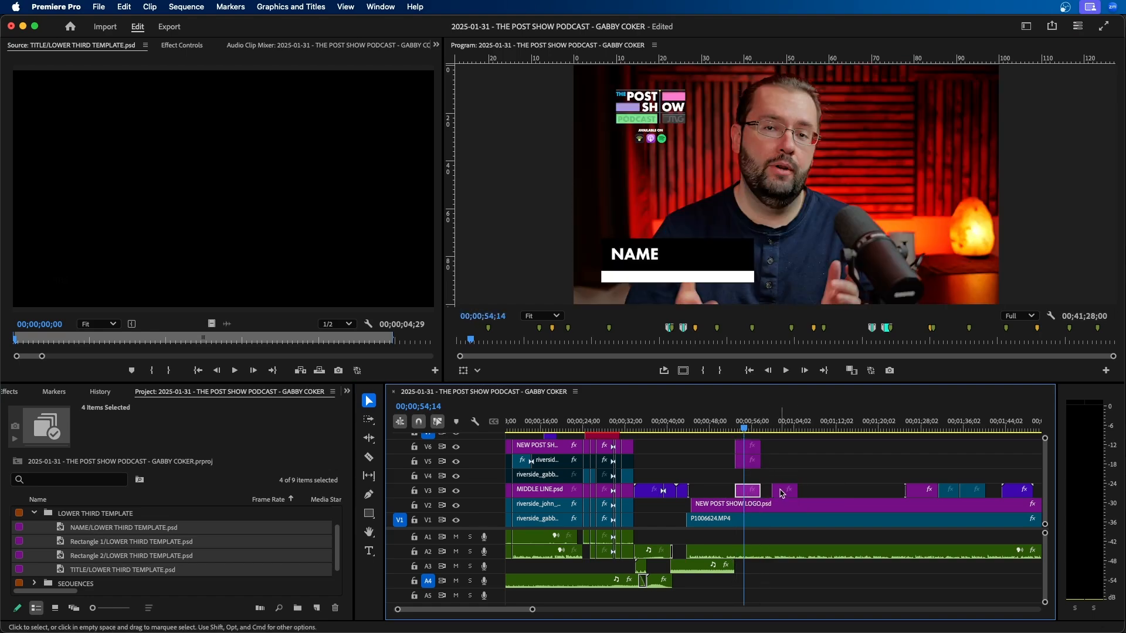
drag(782, 494, 750, 477)
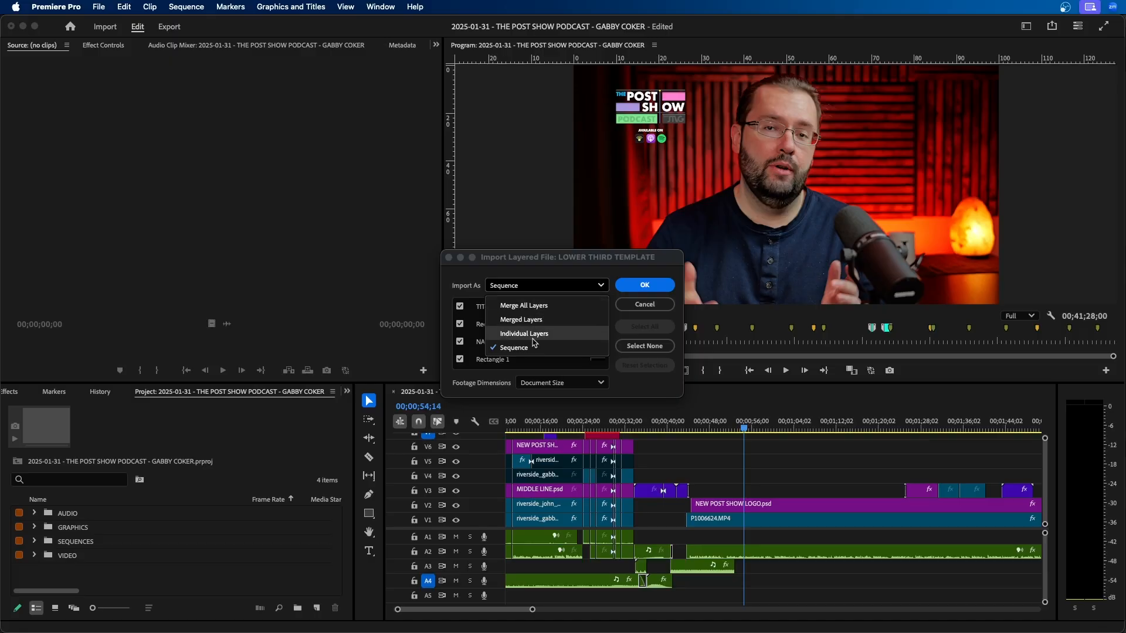
Import all layers of the lower third template as a Sequence at Document Size and expand the LOWER THIRD TEMPLATE bin.
click(533, 349)
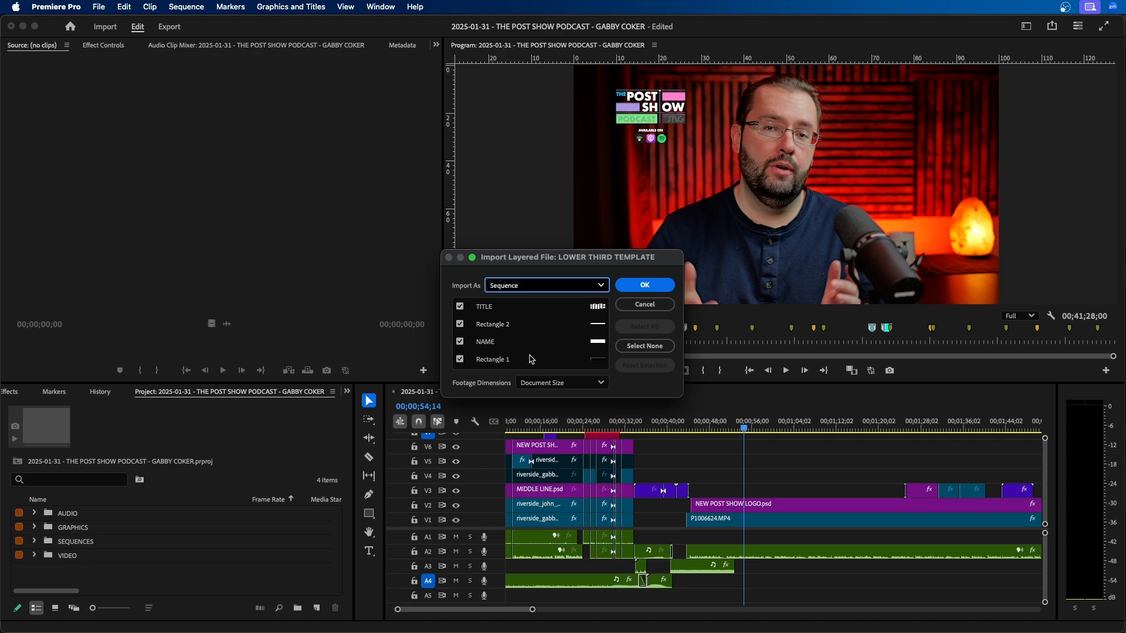
click(653, 282)
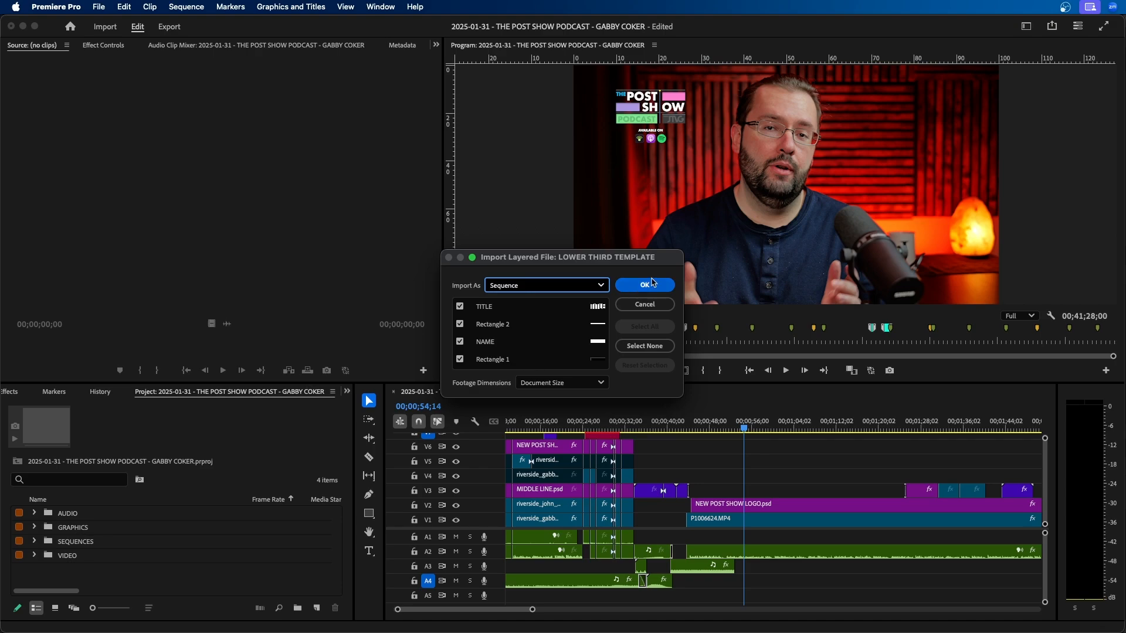
click(34, 542)
click(61, 555)
scroll(103, 562, down, 2)
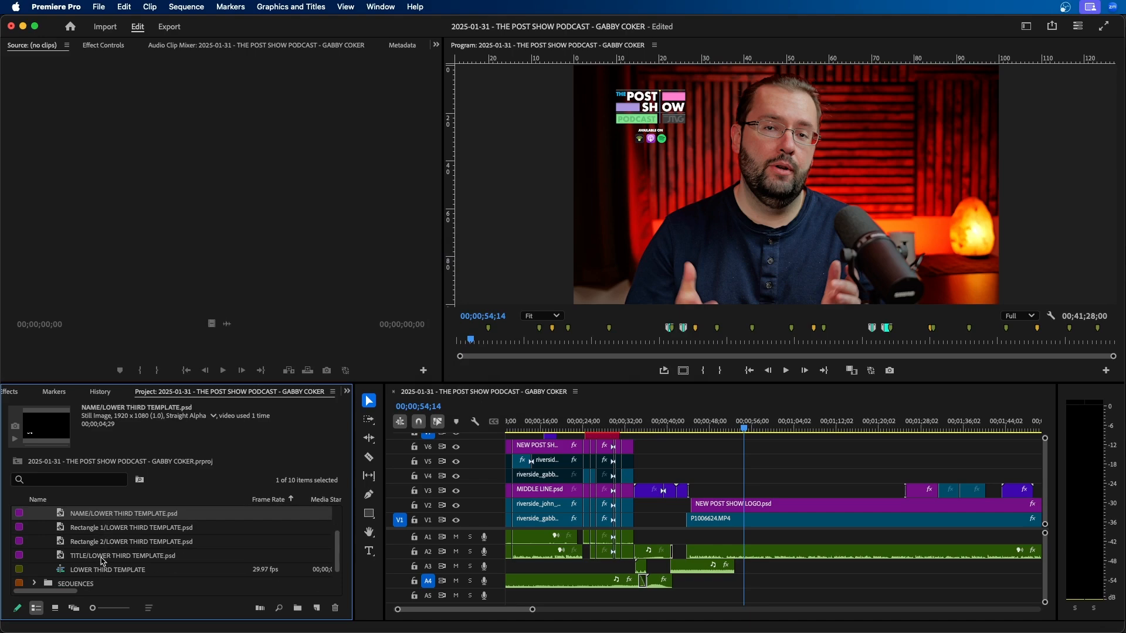
Open the LOWER THIRD TEMPLATE sequence and examine how its layers are arranged across the video tracks.
click(93, 570)
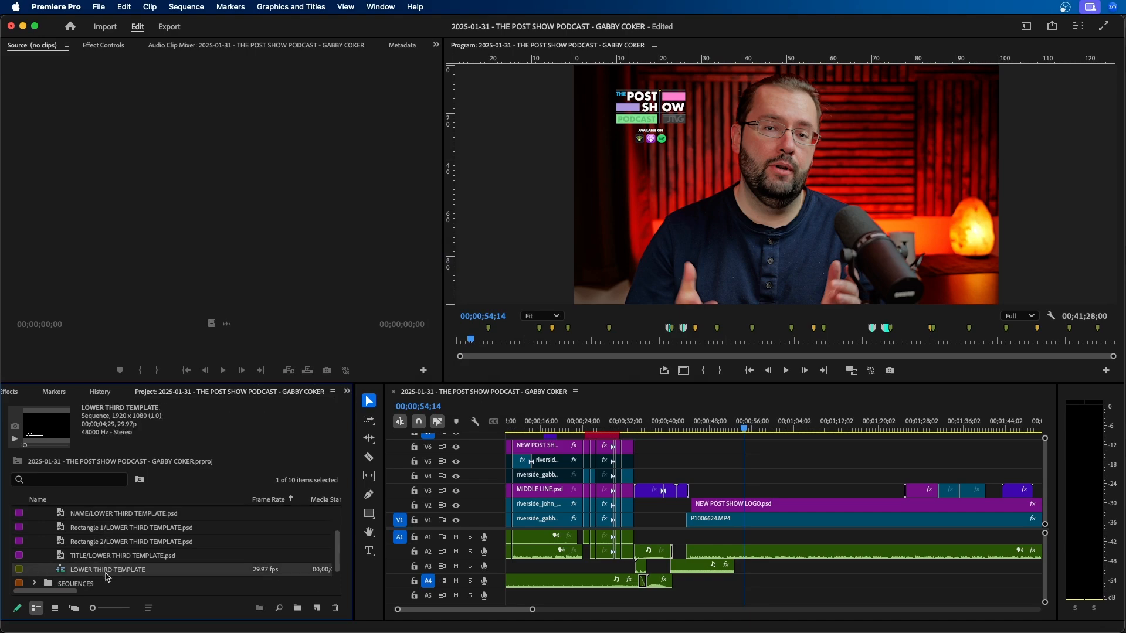
double_click(61, 570)
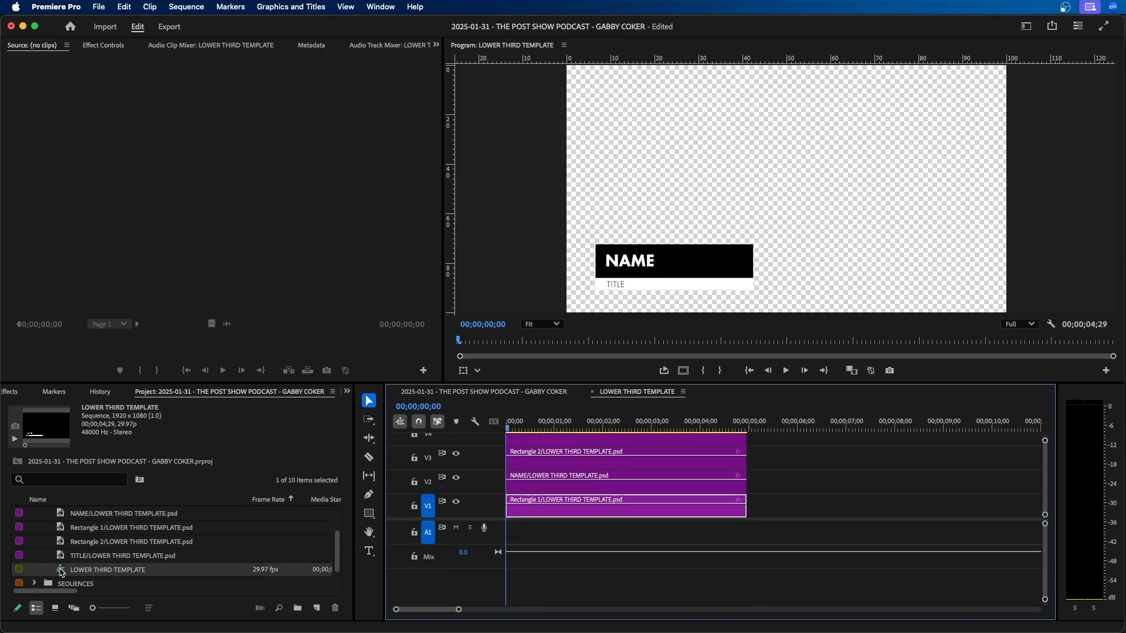
scroll(641, 491, up, 2)
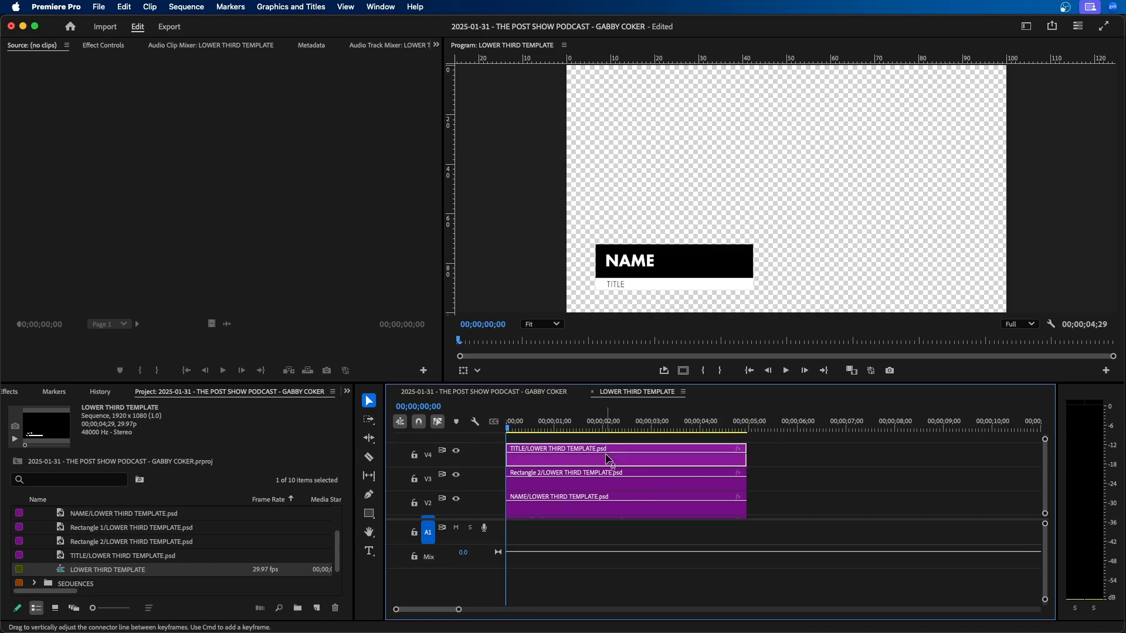
scroll(613, 490, down, 2)
scroll(613, 491, up, 2)
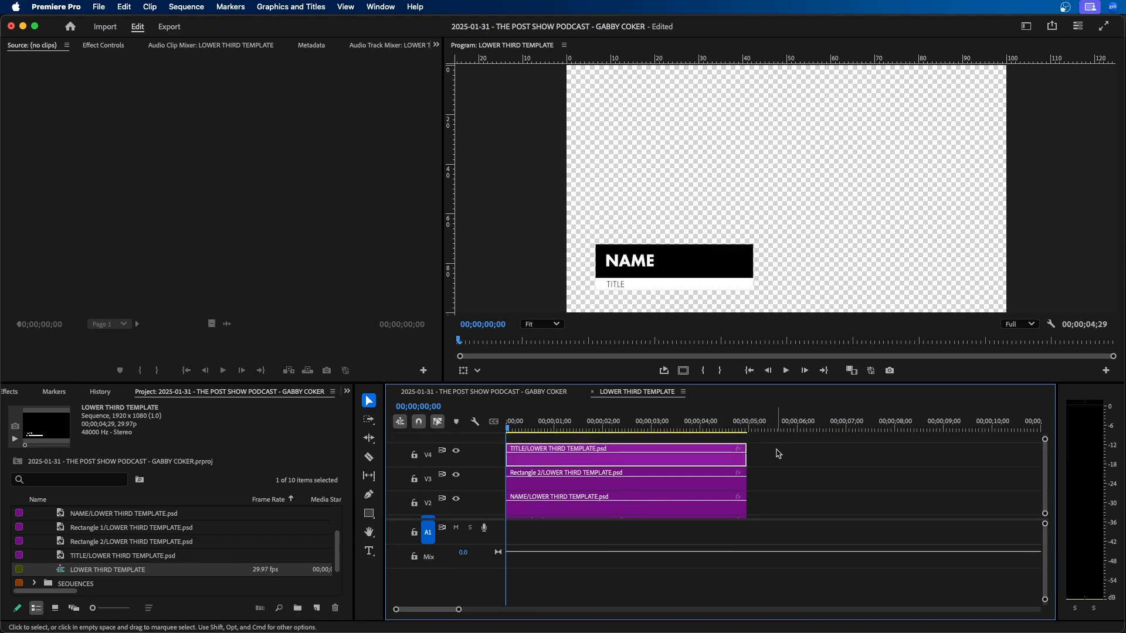
Try copying the template's layer clips into the podcast sequence from V3 upward at 00;00;54;14, and delete the pasted clips.
drag(778, 454, 598, 566)
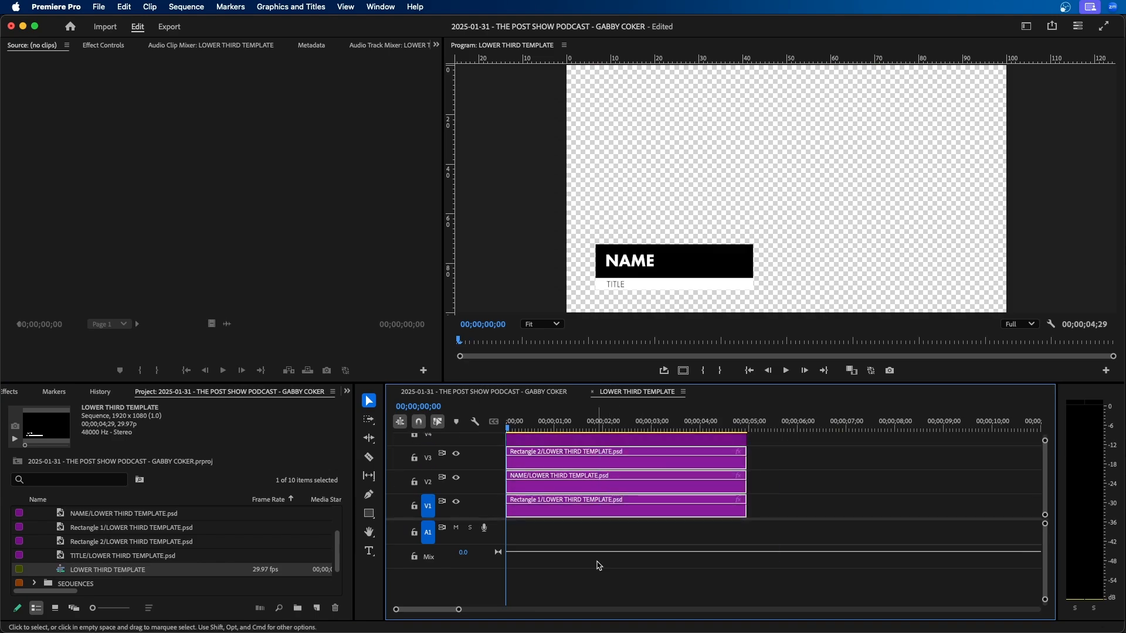
click(470, 392)
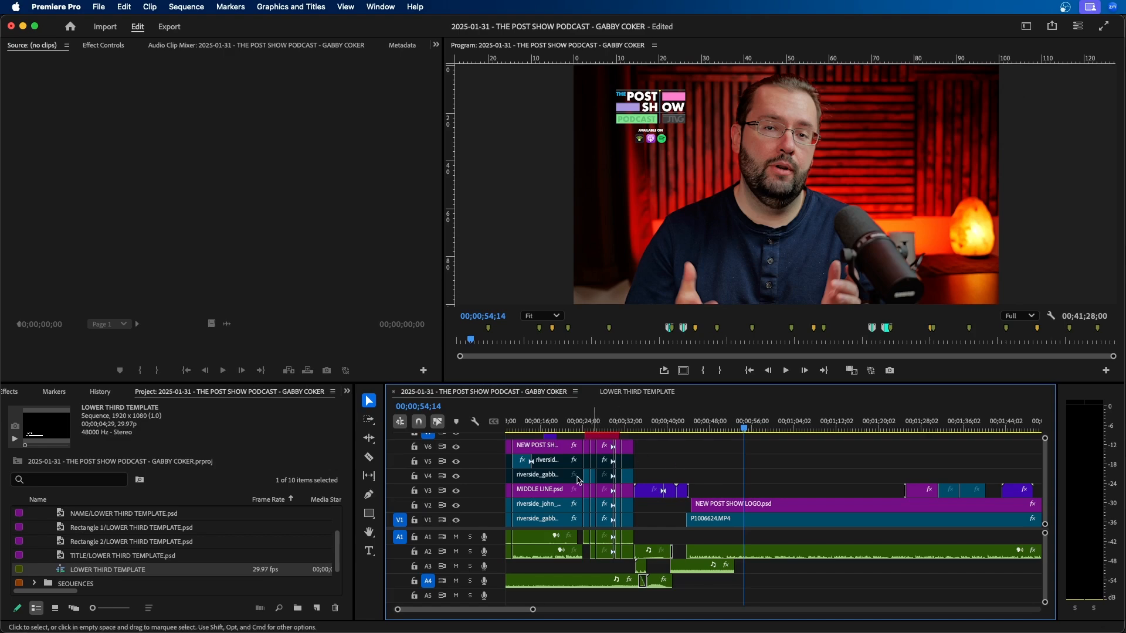
click(428, 491)
key(super+v)
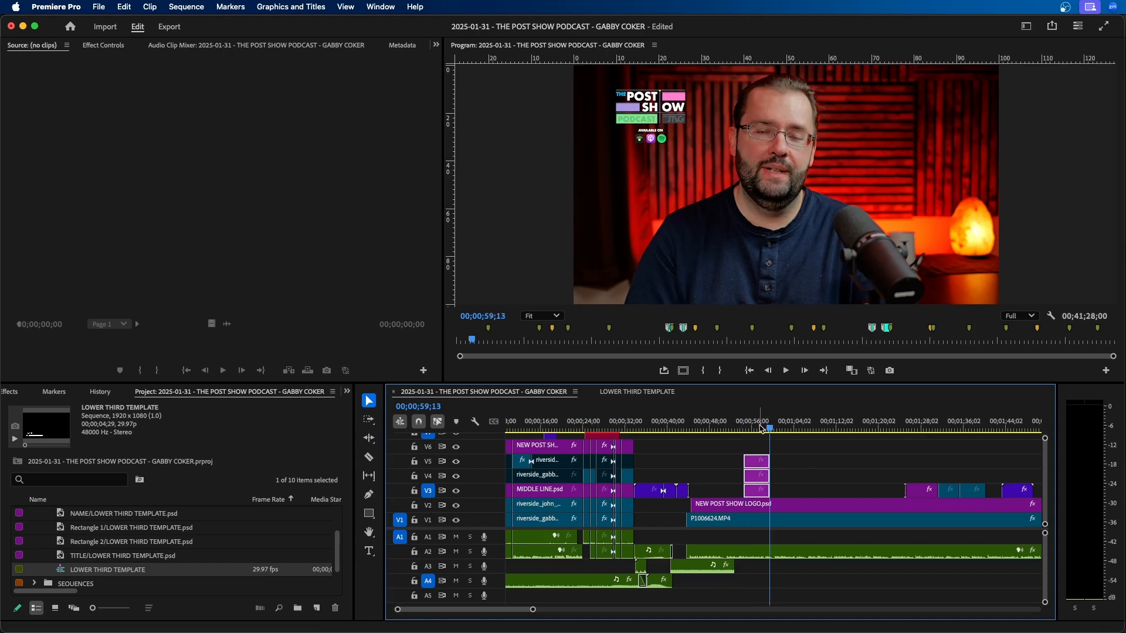
key(Delete)
Nest the LOWER THIRD TEMPLATE sequence on V3 of the podcast sequence at 00;00;59;13, and open the nested sequence.
drag(94, 572, 771, 493)
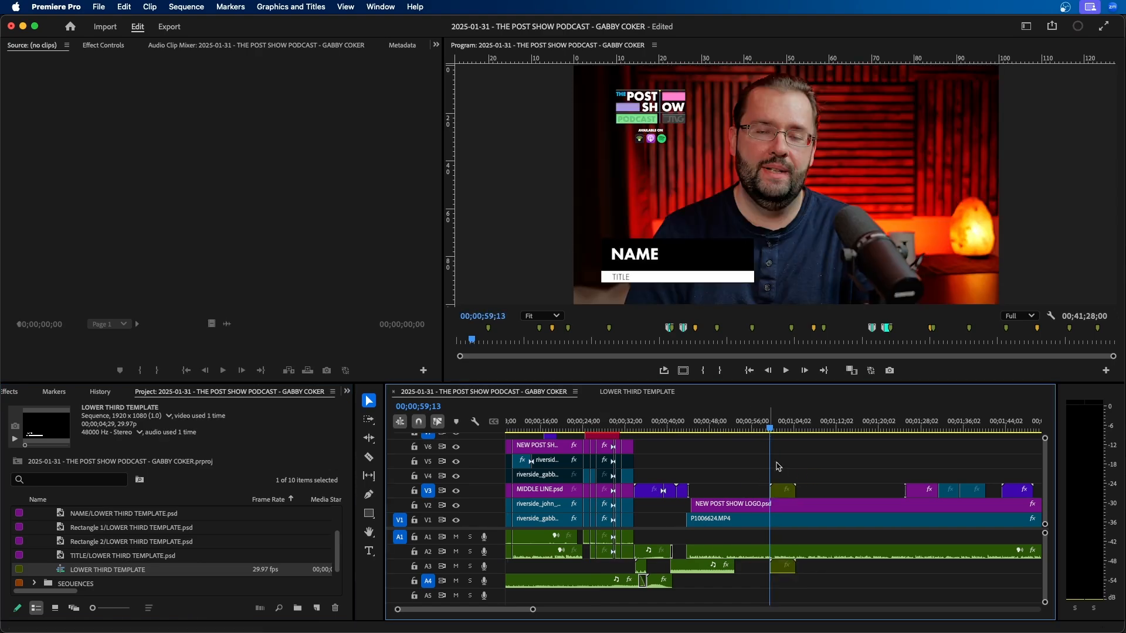
click(777, 492)
double_click(780, 493)
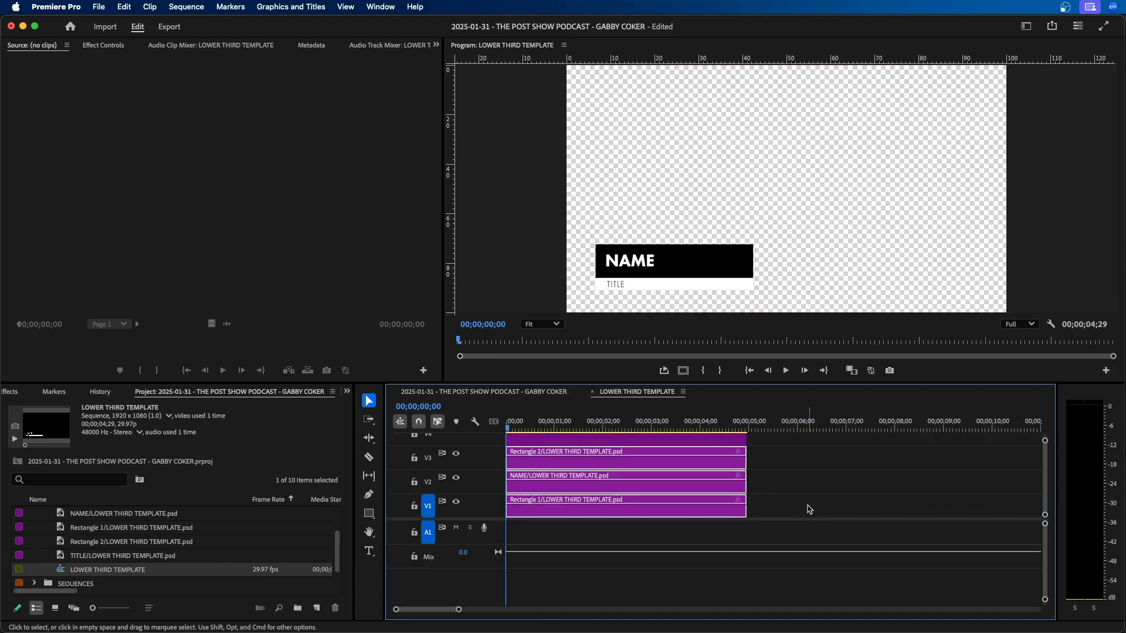
Try shifting the Rectangle 2 layer clip on V3 horizontally through its Position effect, first to 900 and then back to the right.
click(633, 489)
scroll(635, 493, up, 2)
click(619, 469)
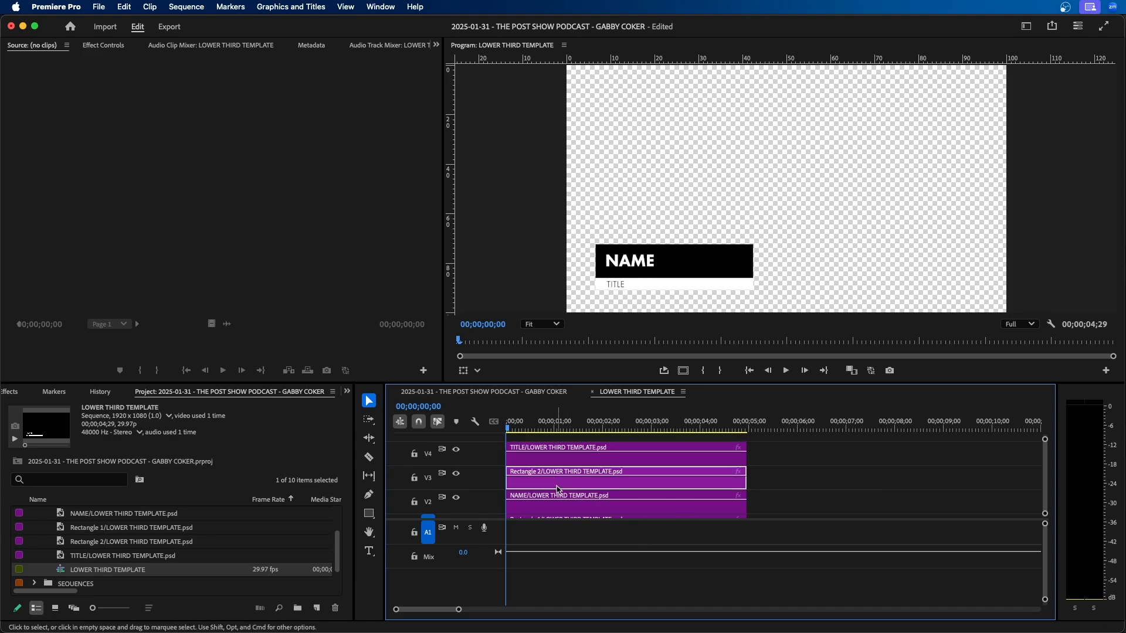
click(435, 45)
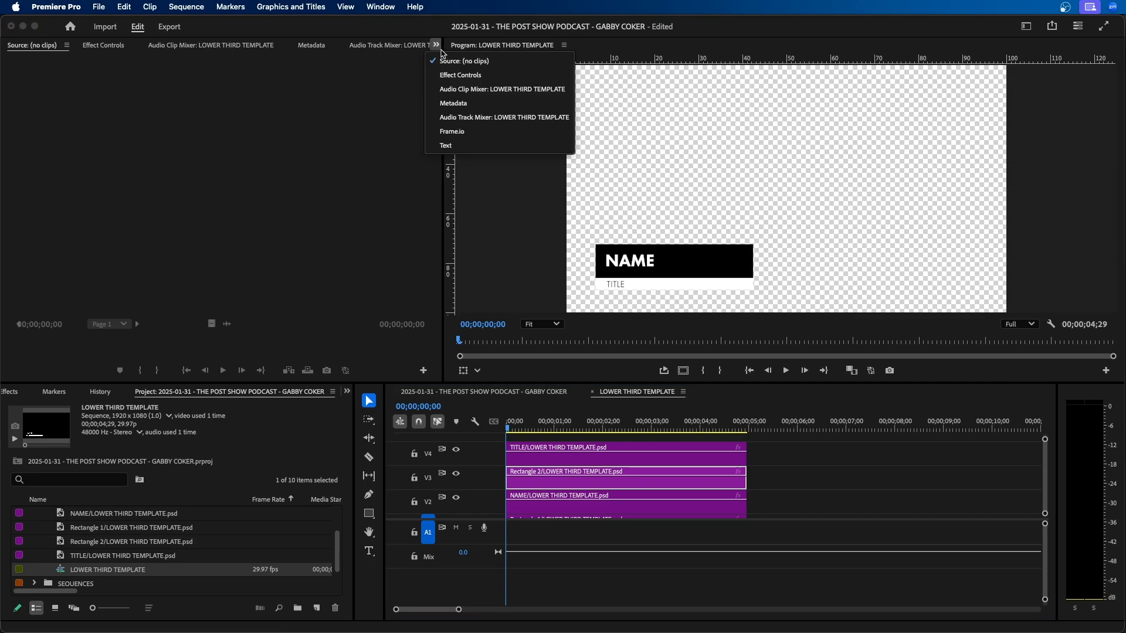
click(444, 72)
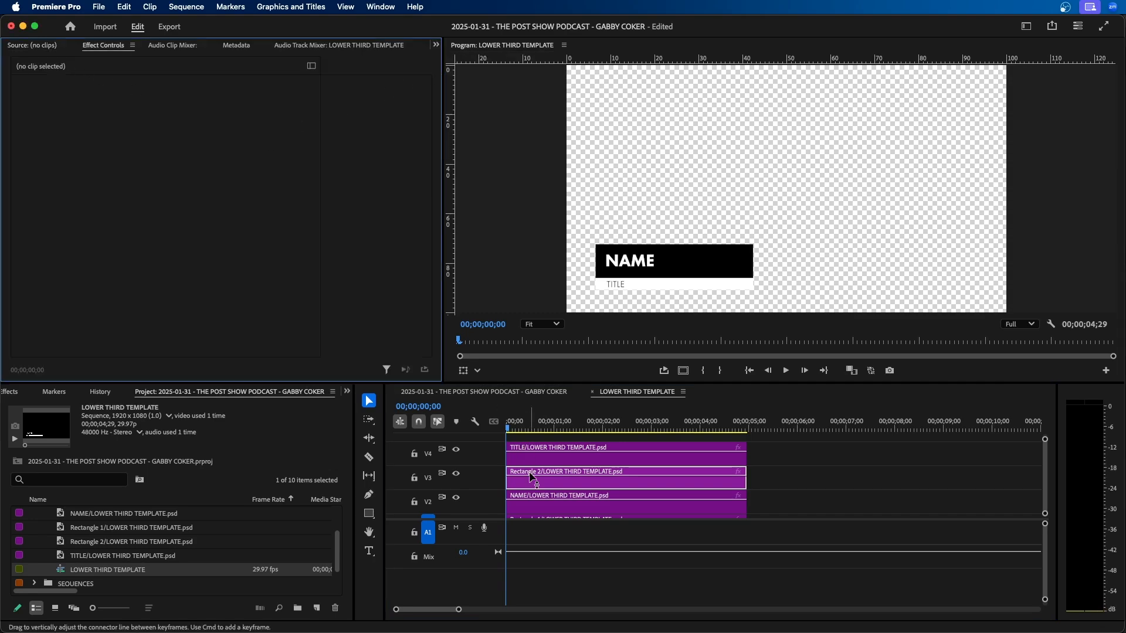
click(502, 407)
drag(170, 107, 133, 107)
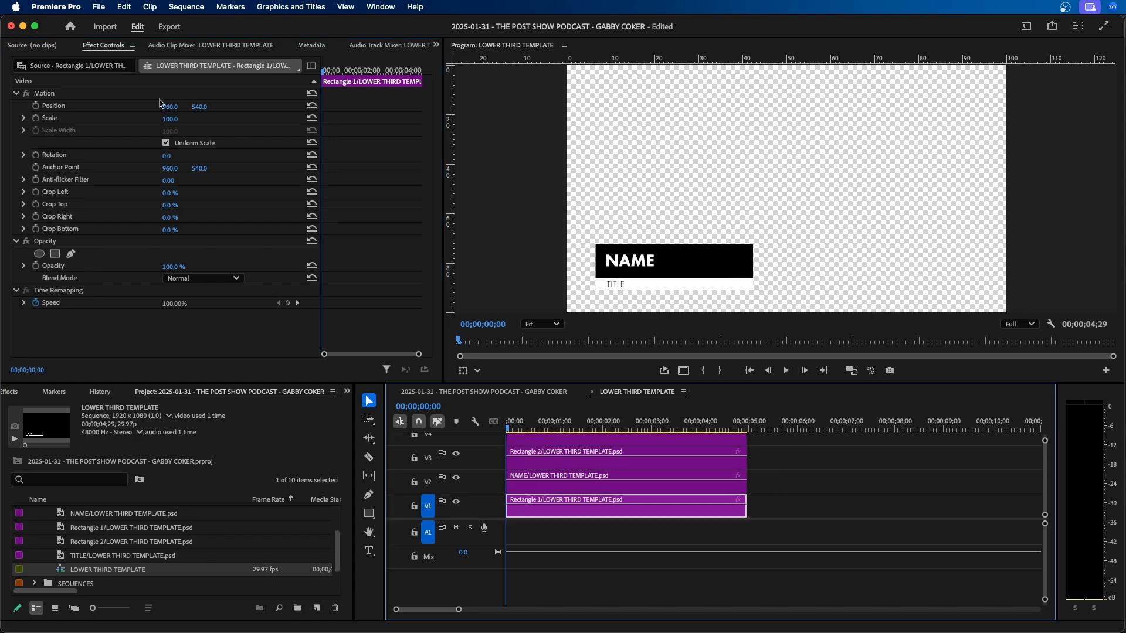
drag(167, 107, 254, 107)
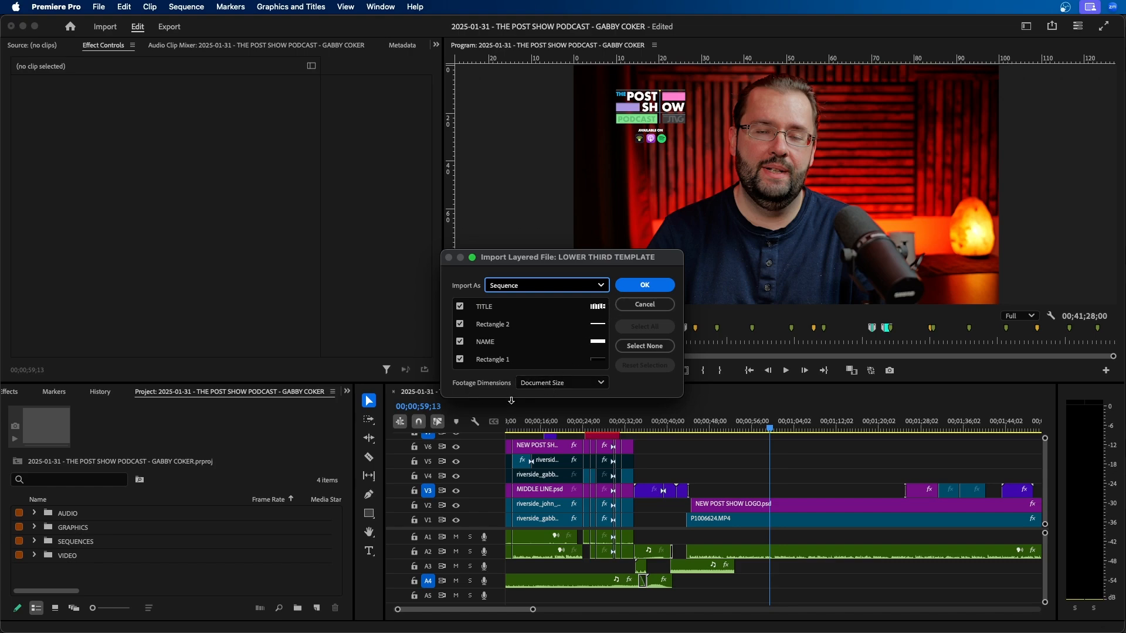
Import all layers of the lower third template as a Sequence at Layer Size and expand the LOWER THIRD TEMPLATE bin.
click(543, 386)
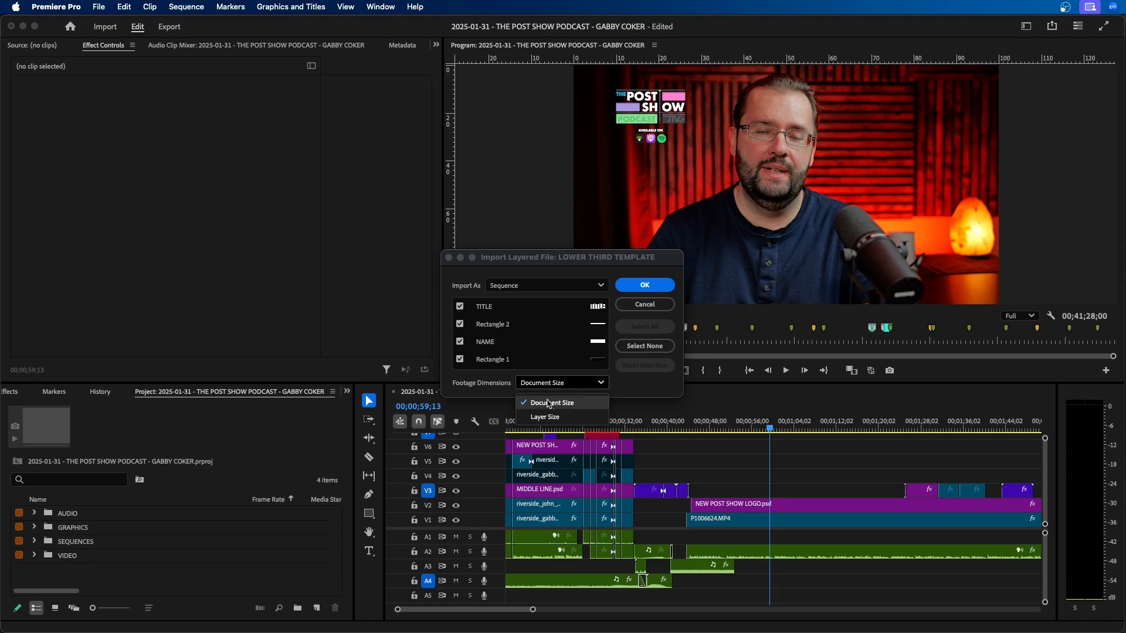
click(573, 417)
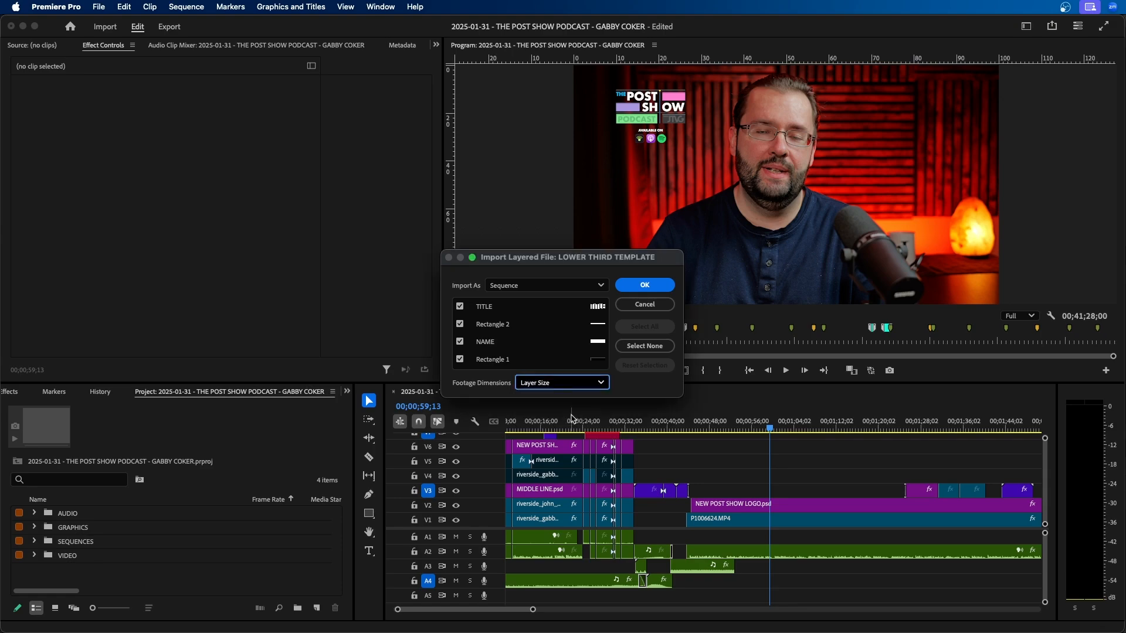
click(644, 285)
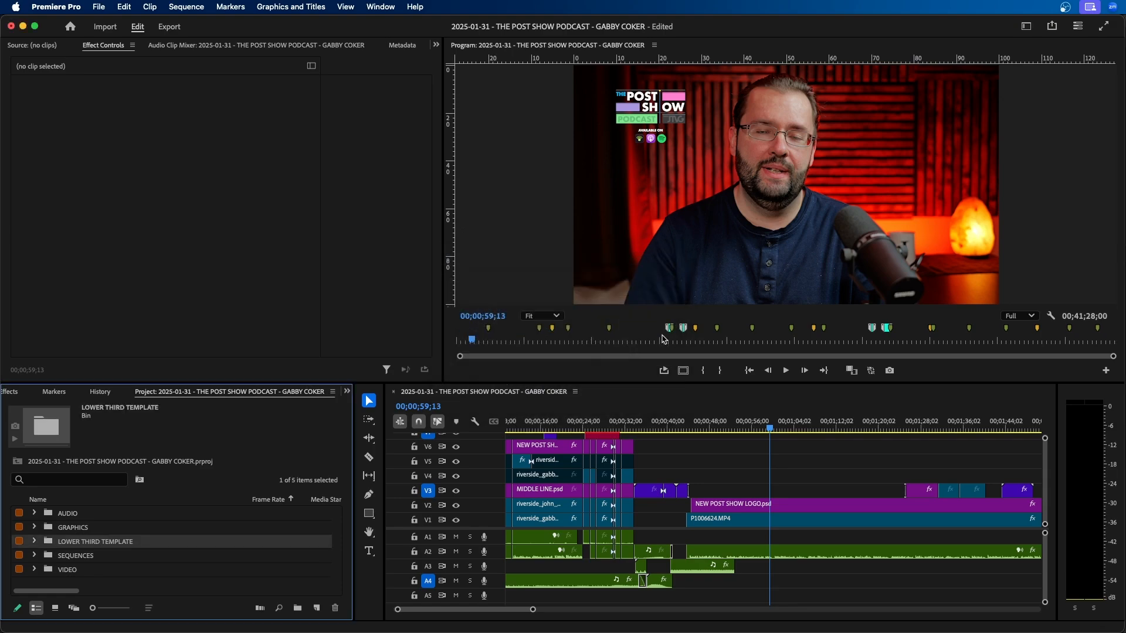
click(34, 542)
scroll(101, 550, down, 2)
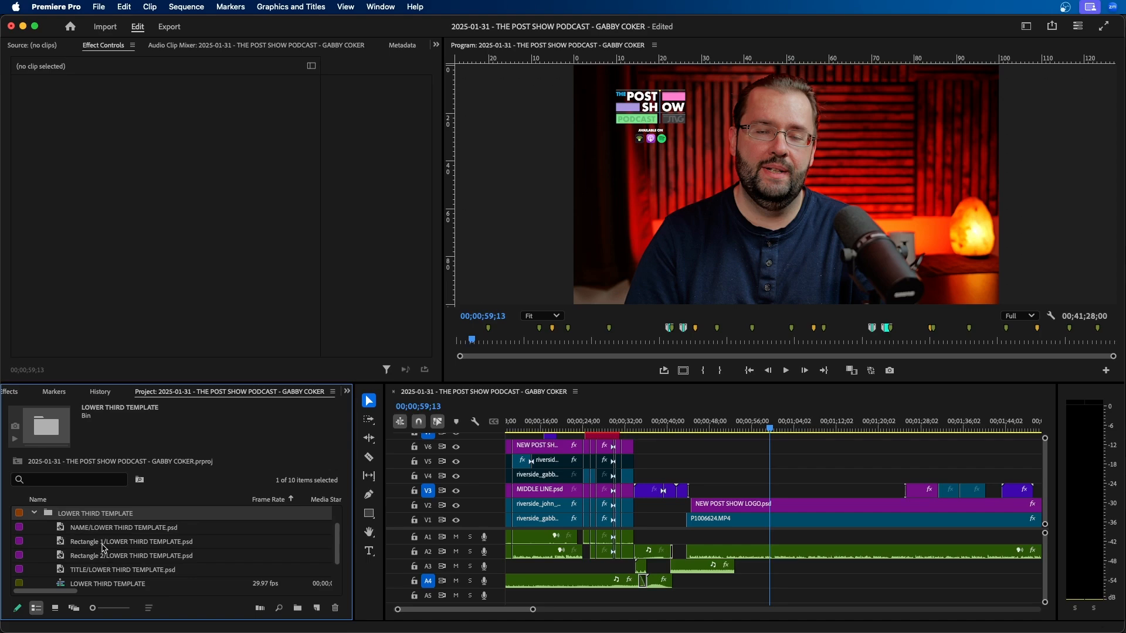
Preview the NAME, Rectangle 1, Rectangle 2 and TITLE layer files of the Layer Size import one by one.
double_click(64, 529)
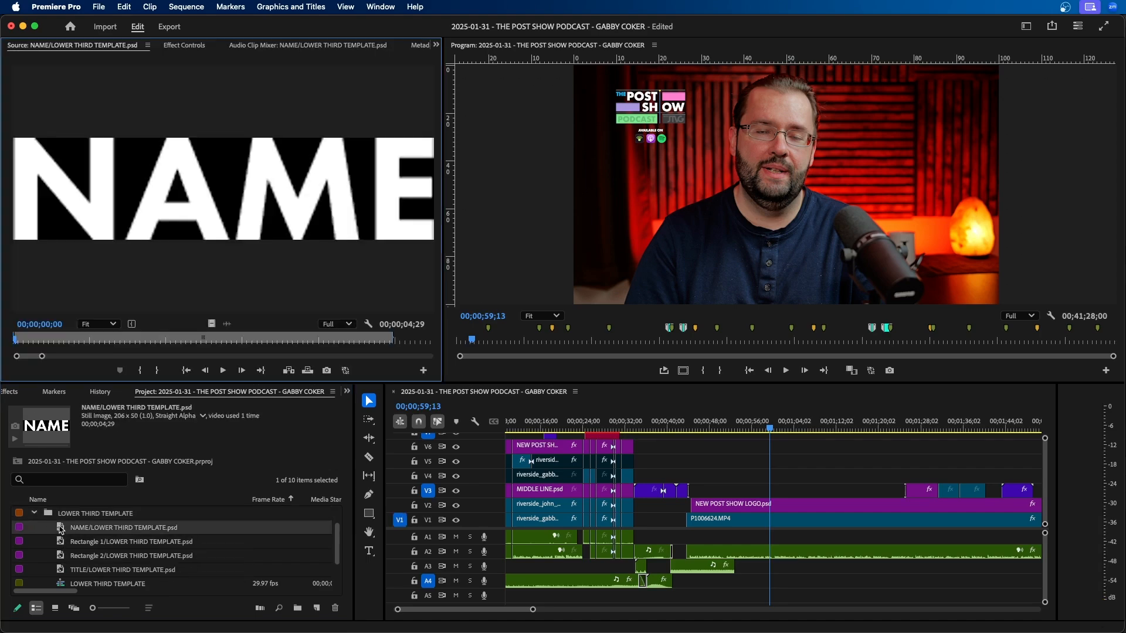
double_click(64, 542)
double_click(61, 552)
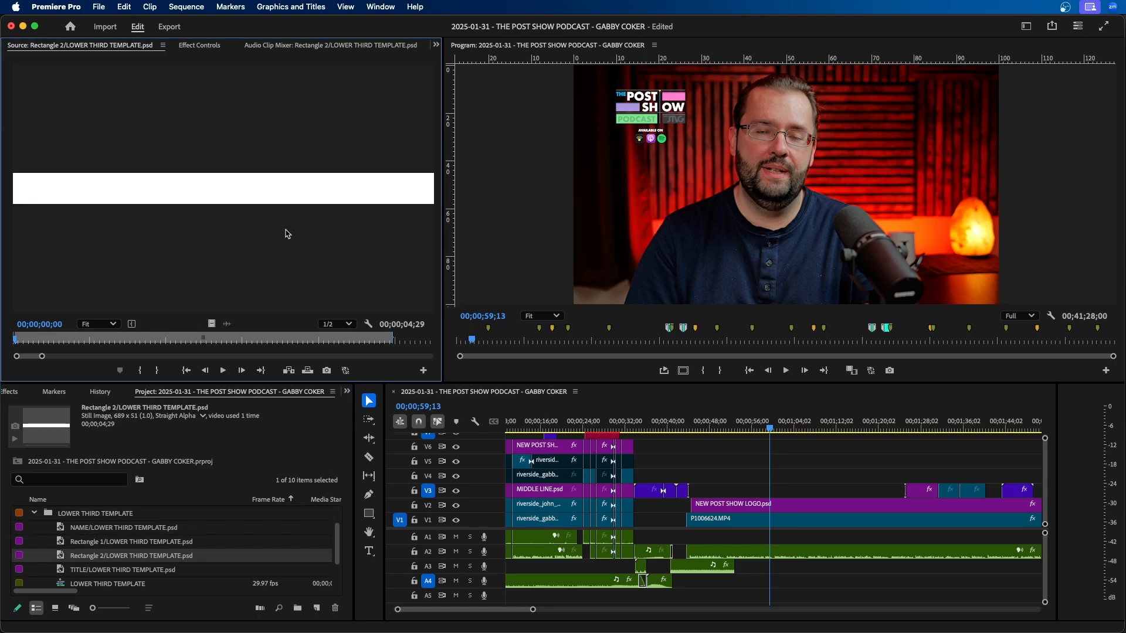
double_click(60, 570)
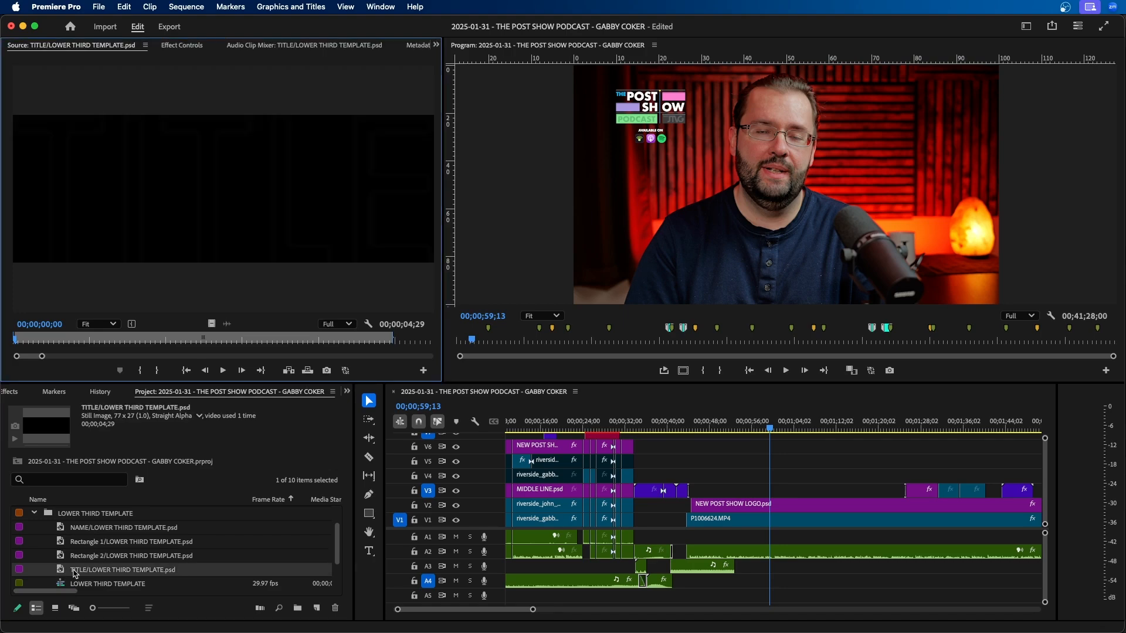
Open the Layer Size LOWER THIRD TEMPLATE sequence and examine its frame size and how each layer clip is placed.
double_click(56, 581)
scroll(104, 540, down, 1)
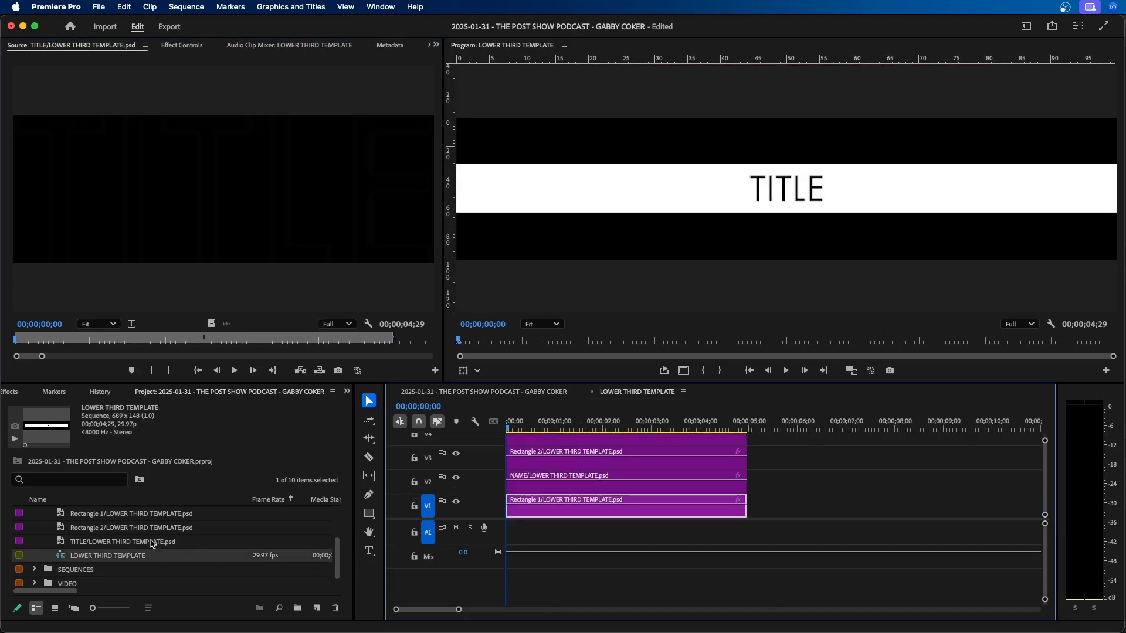
scroll(660, 514, up, 1)
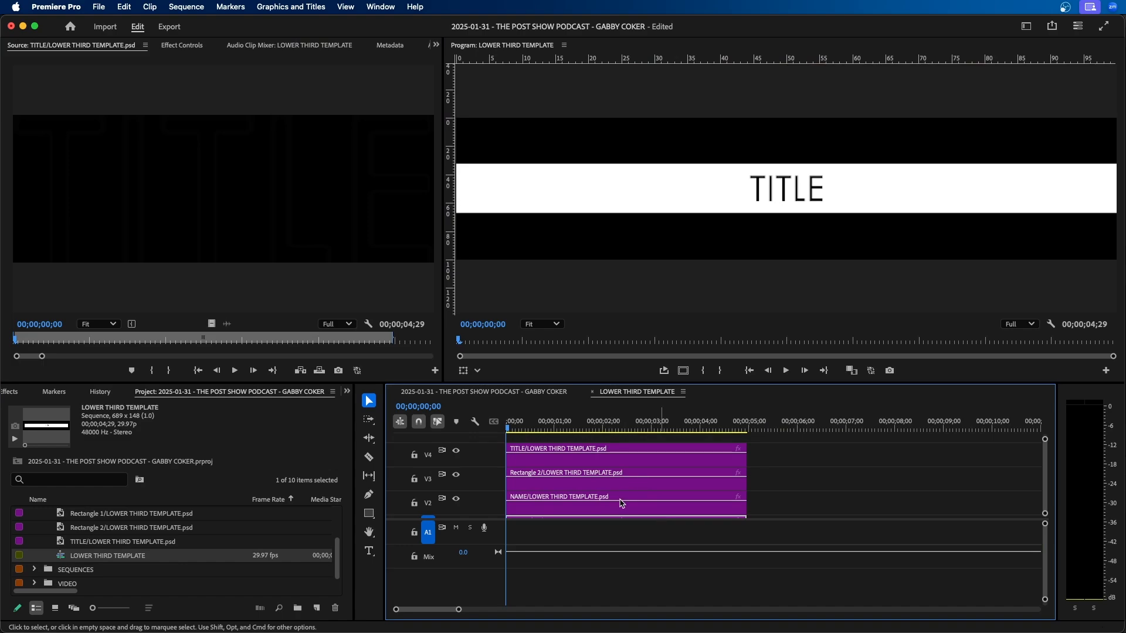
click(596, 462)
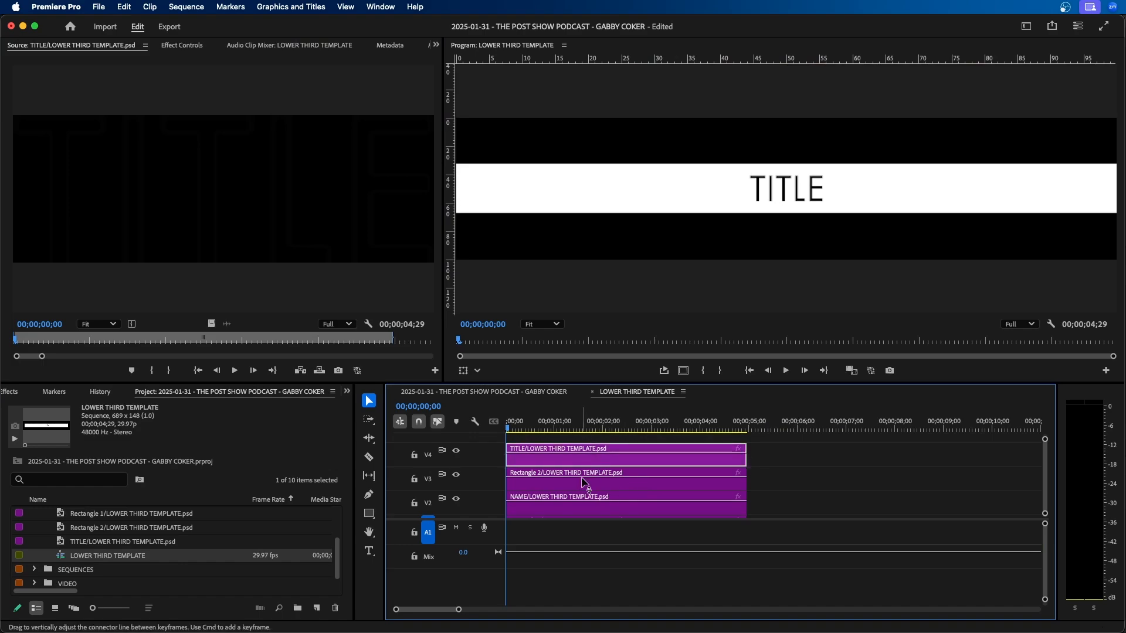
click(584, 482)
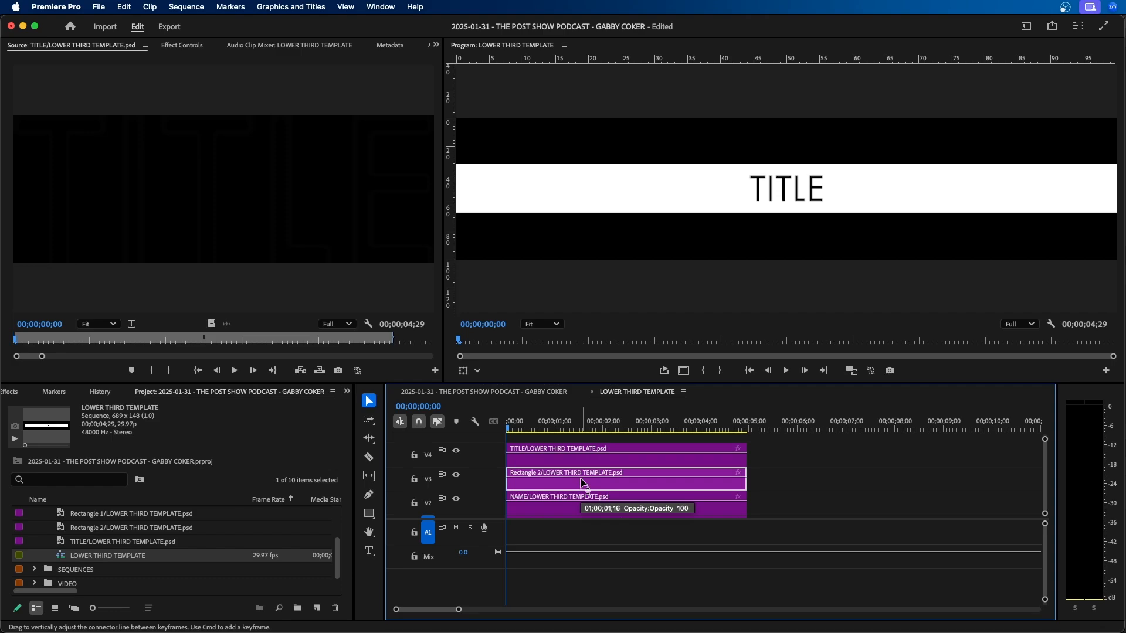
scroll(584, 482, down, 1)
click(582, 483)
click(575, 512)
scroll(575, 512, up, 1)
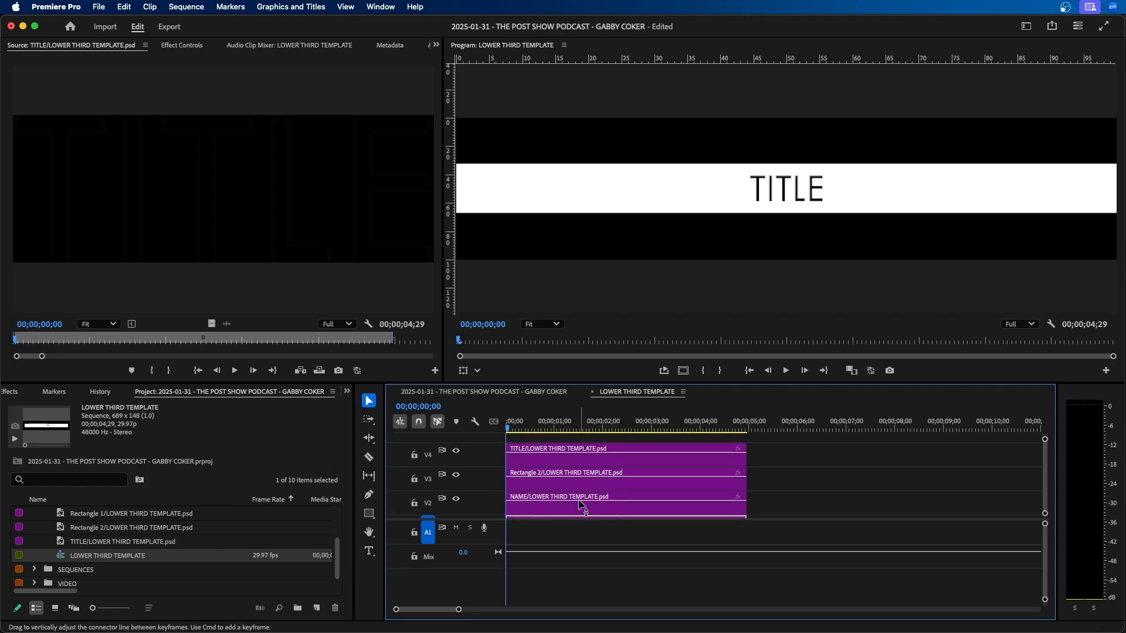
click(619, 460)
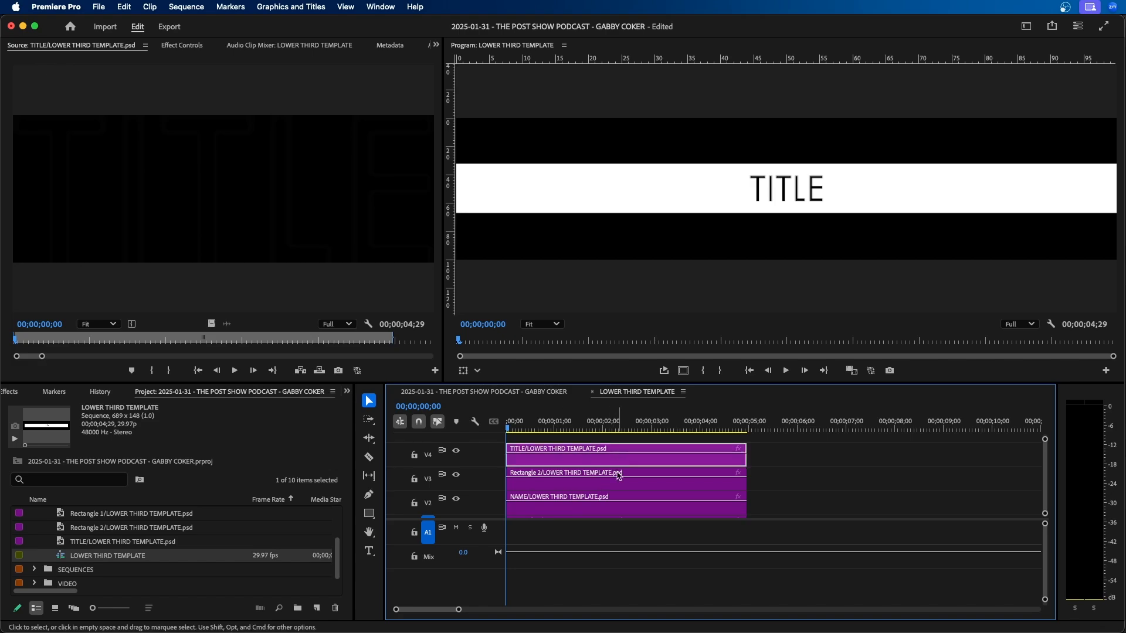
click(614, 487)
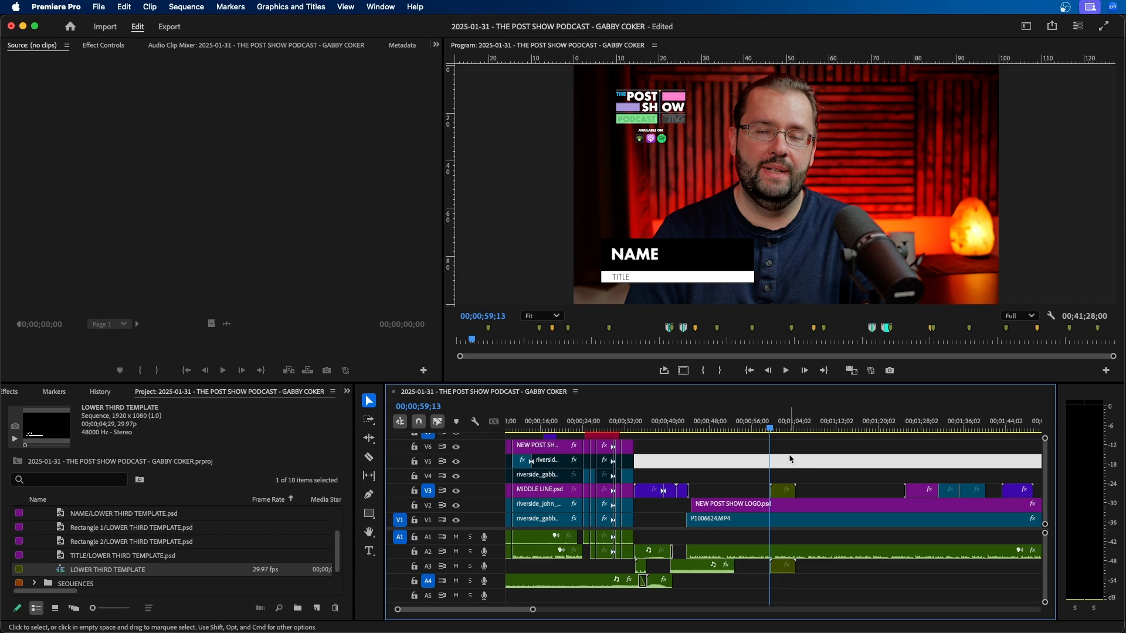
Open the nested LOWER THIRD TEMPLATE sequence from V3 of the podcast sequence and send its NAME clip to Adobe Photoshop for editing.
drag(831, 453, 830, 453)
click(783, 488)
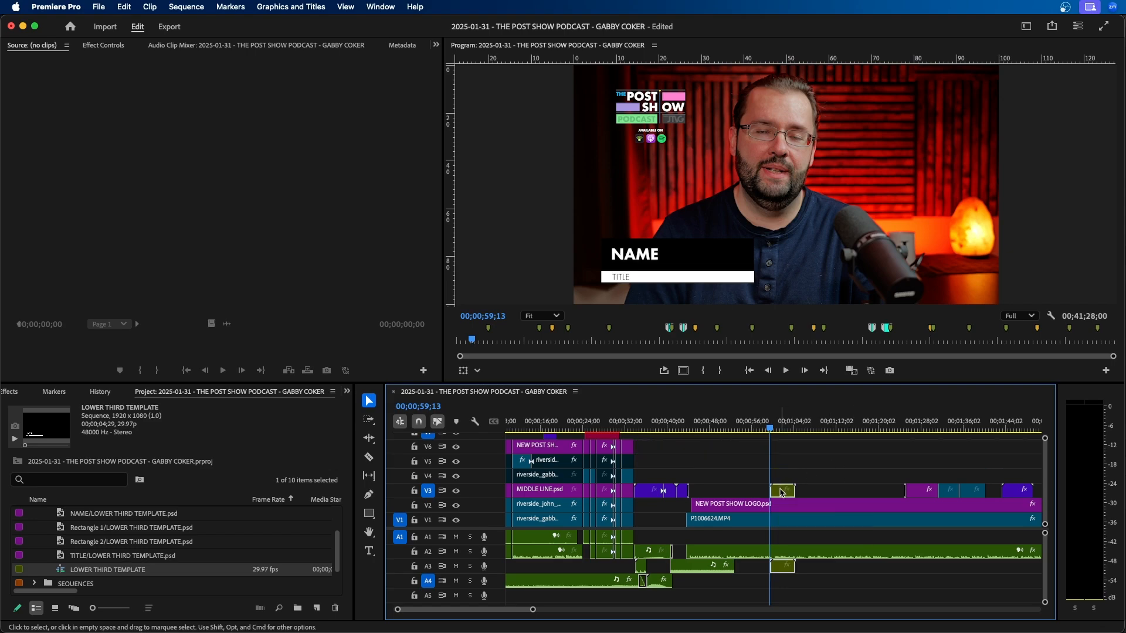
double_click(782, 493)
scroll(584, 502, up, 2)
click(568, 464)
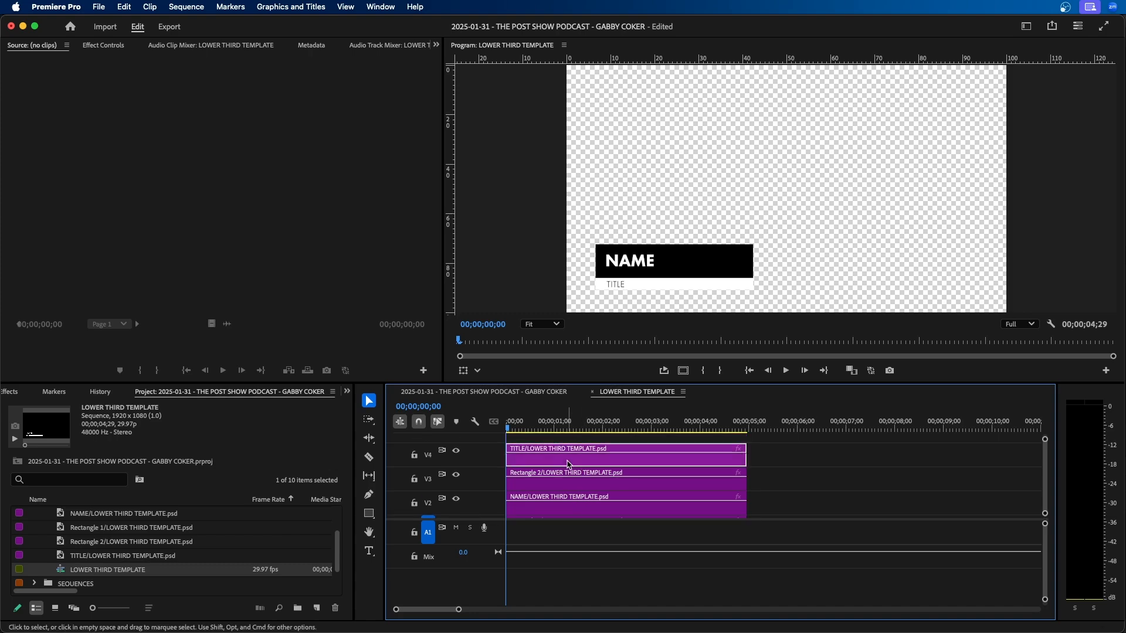
click(558, 497)
right_click(560, 509)
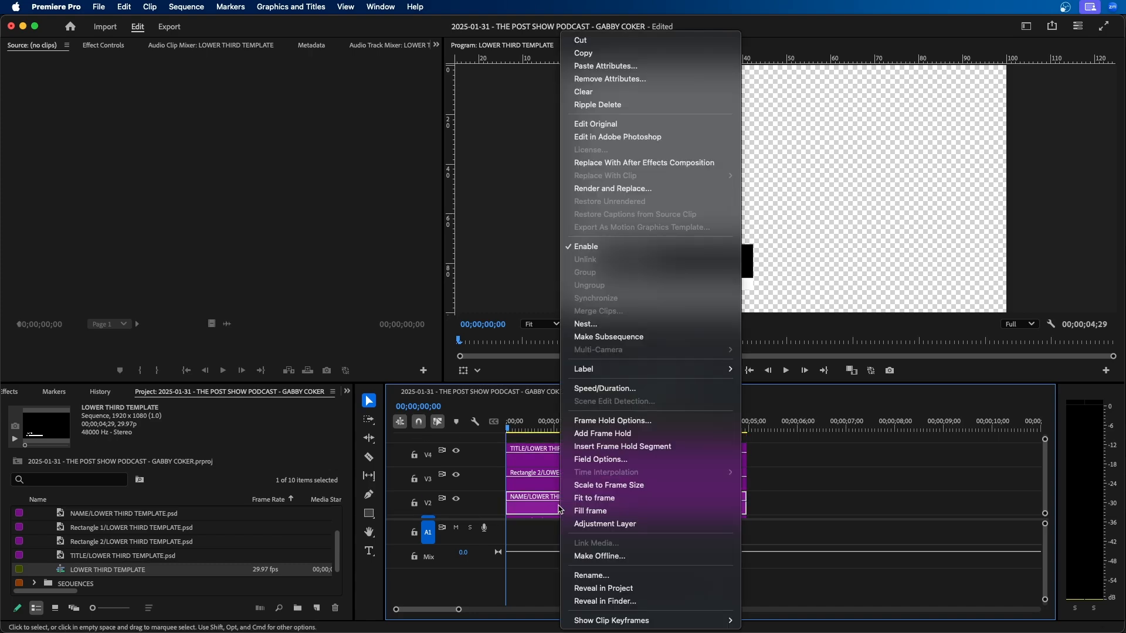
click(637, 141)
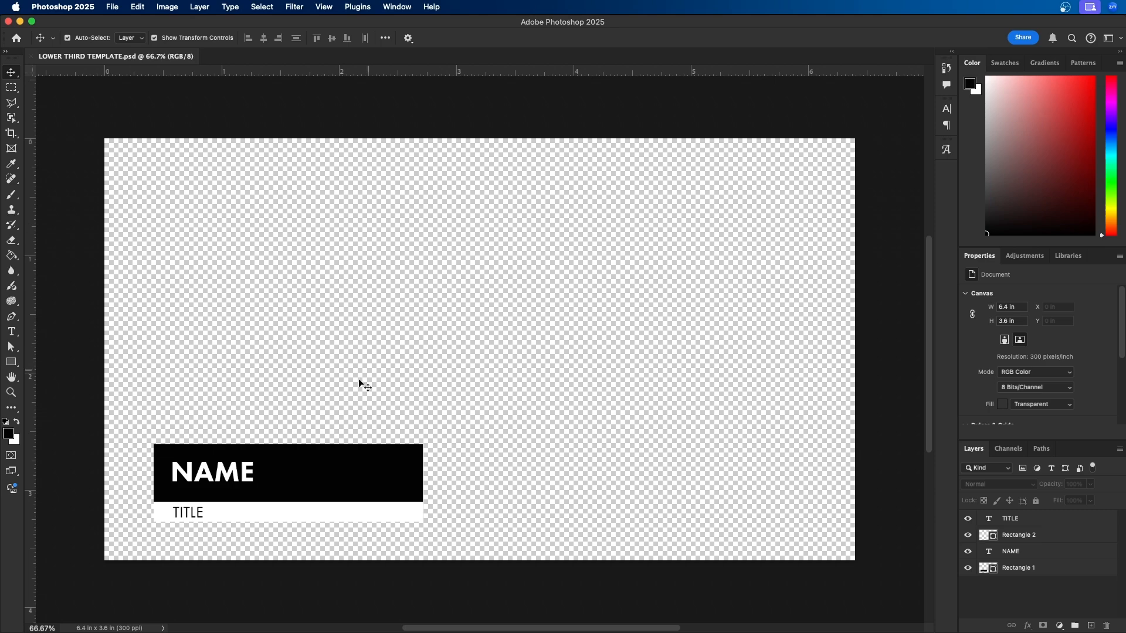
Replace the placeholder text of the NAME layer with the person's first name in capitals and save the Photoshop file.
key(t)
double_click(225, 468)
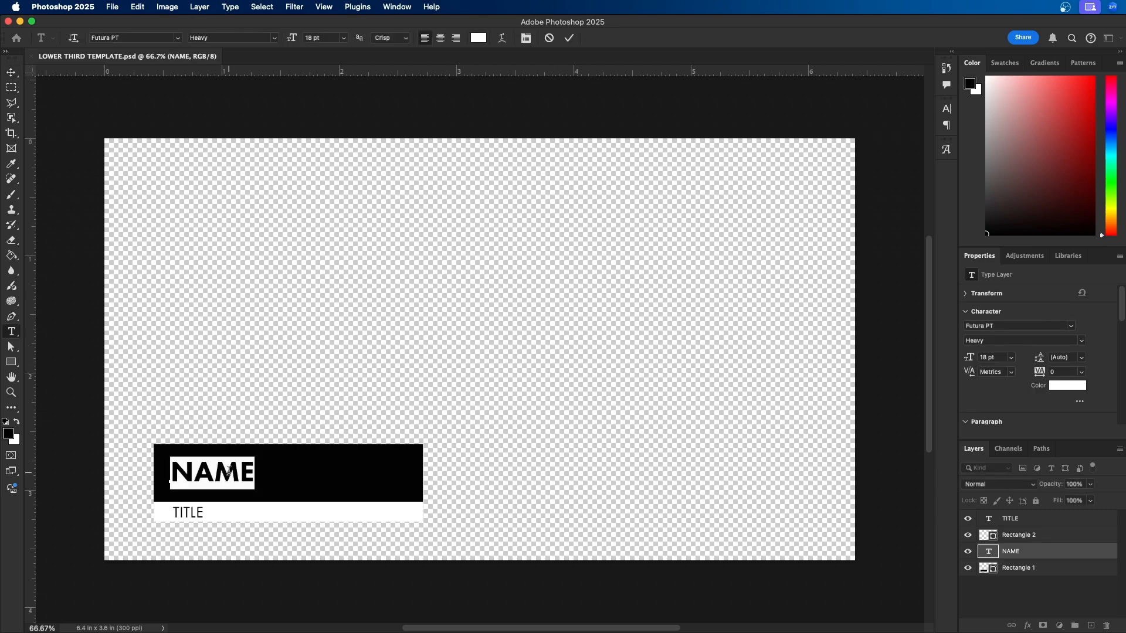
text(J)
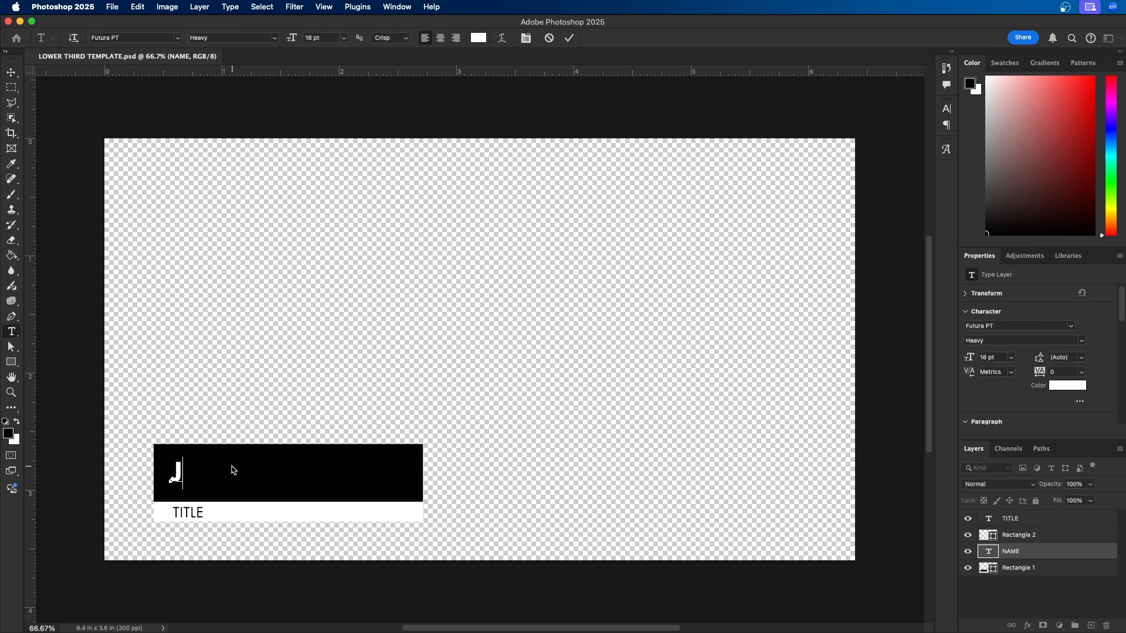
text(OHN)
click(571, 39)
click(117, 6)
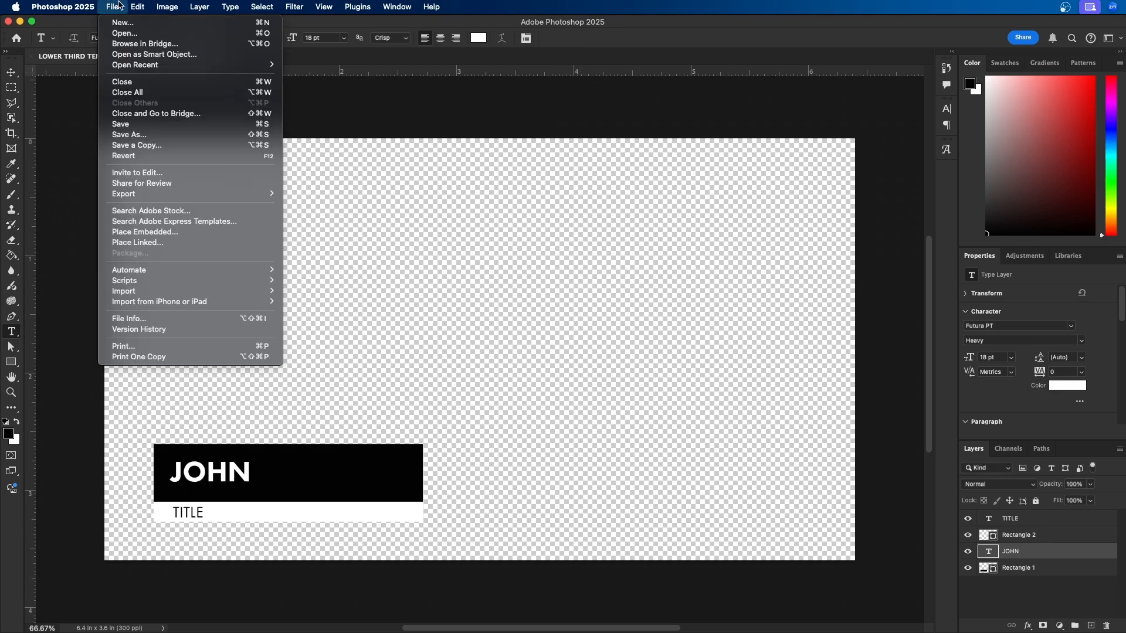
click(124, 123)
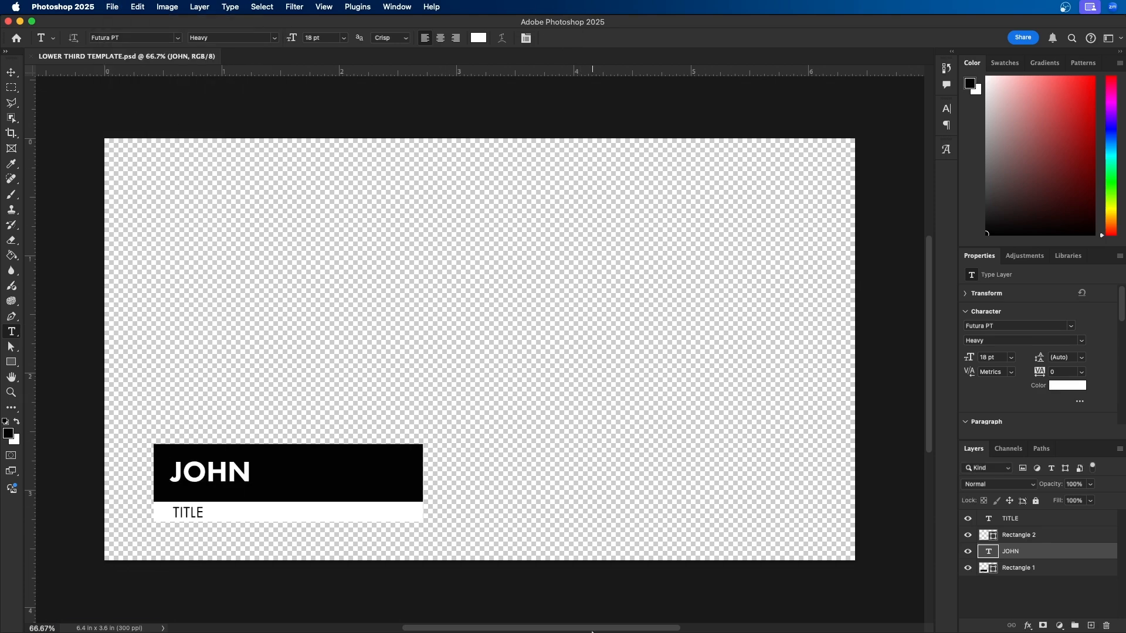
Switch back to Premiere Pro and check the updated name in the template sequence and in the nested clip on the podcast sequence.
mouse_move(592, 631)
click(542, 604)
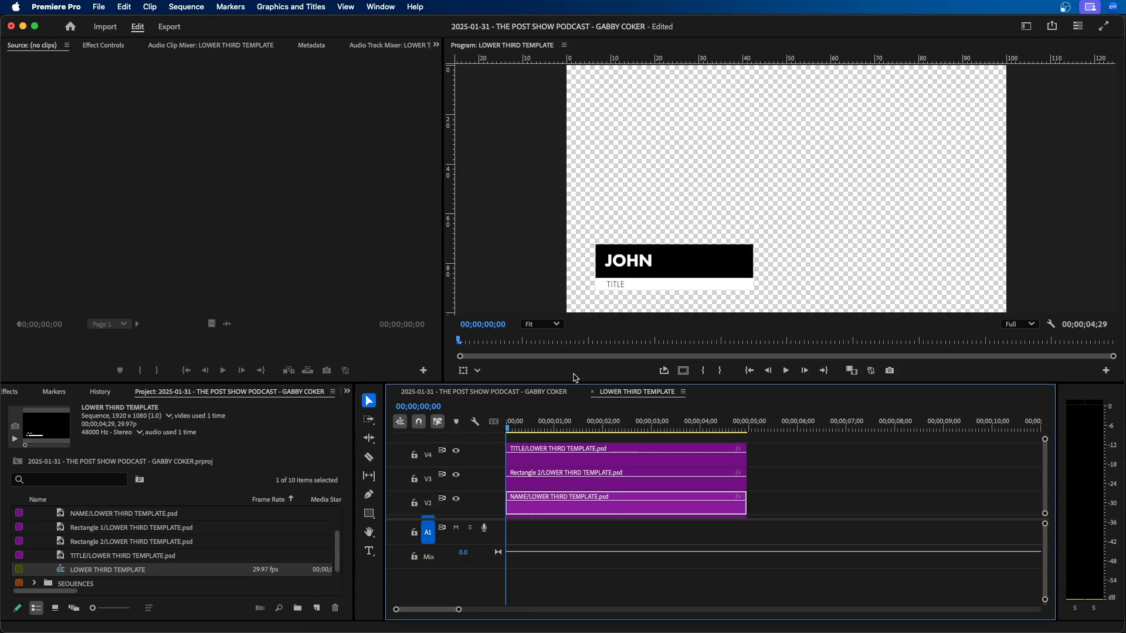
click(847, 467)
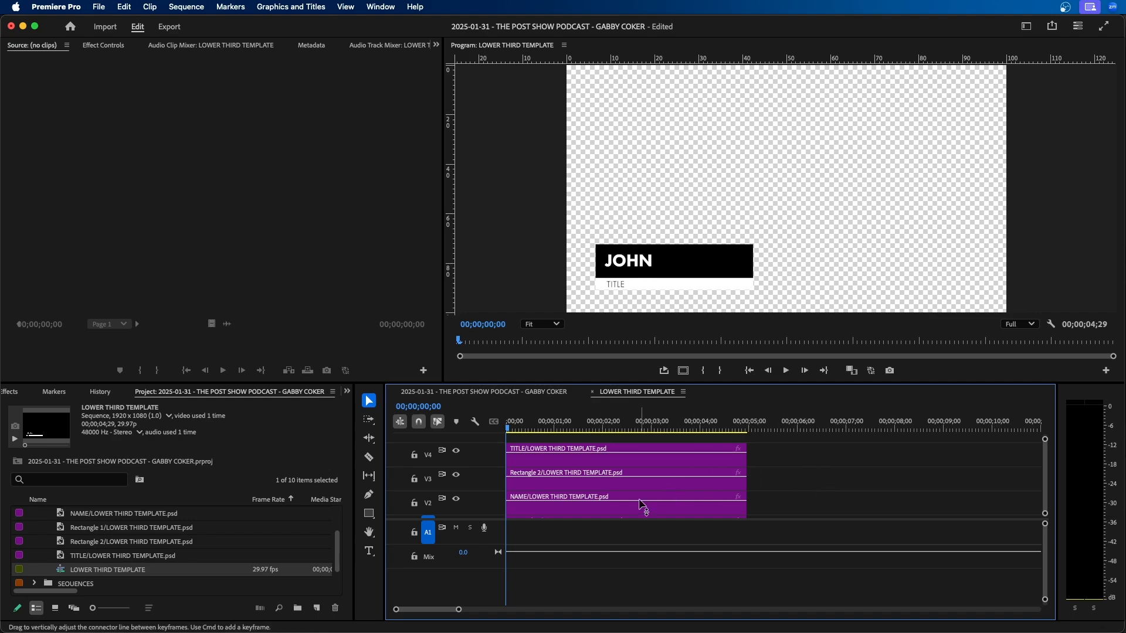
click(487, 394)
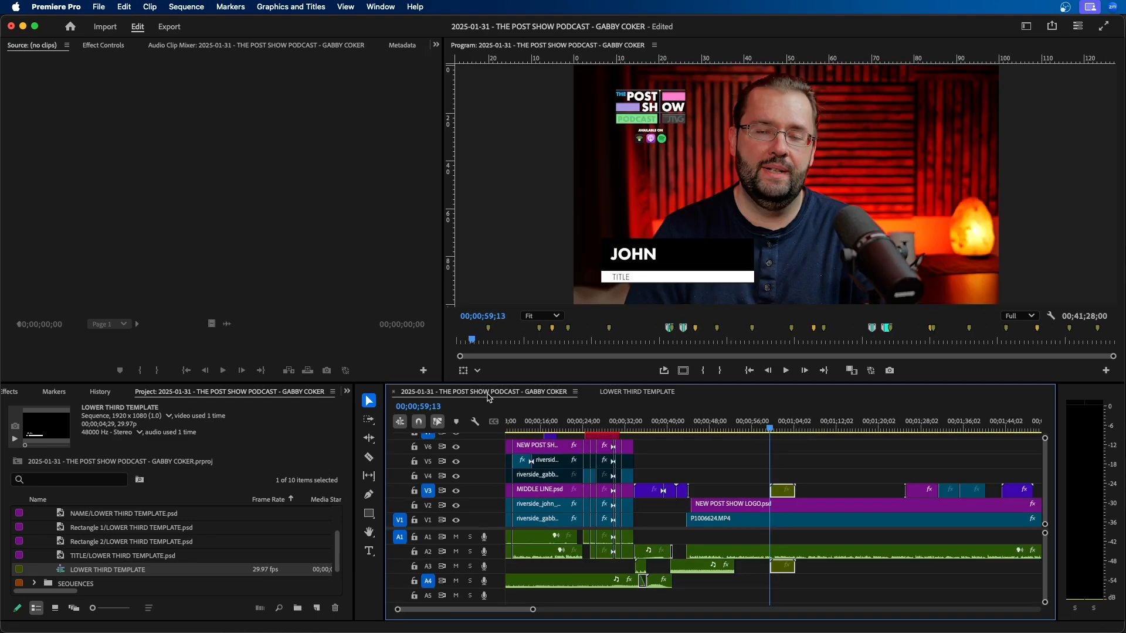
click(774, 461)
click(782, 491)
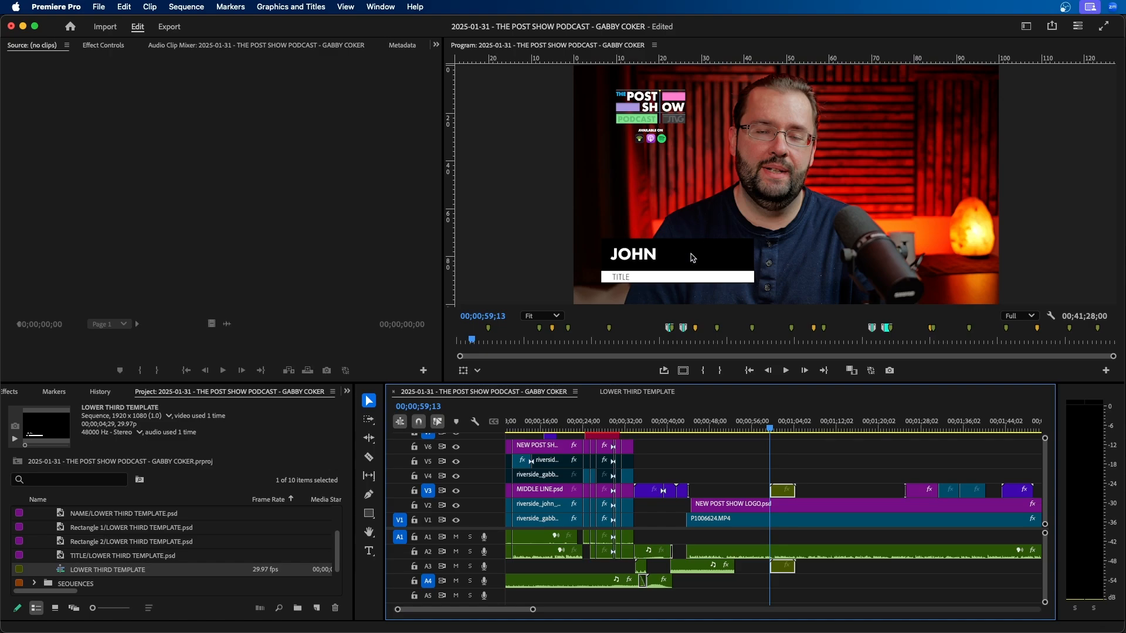